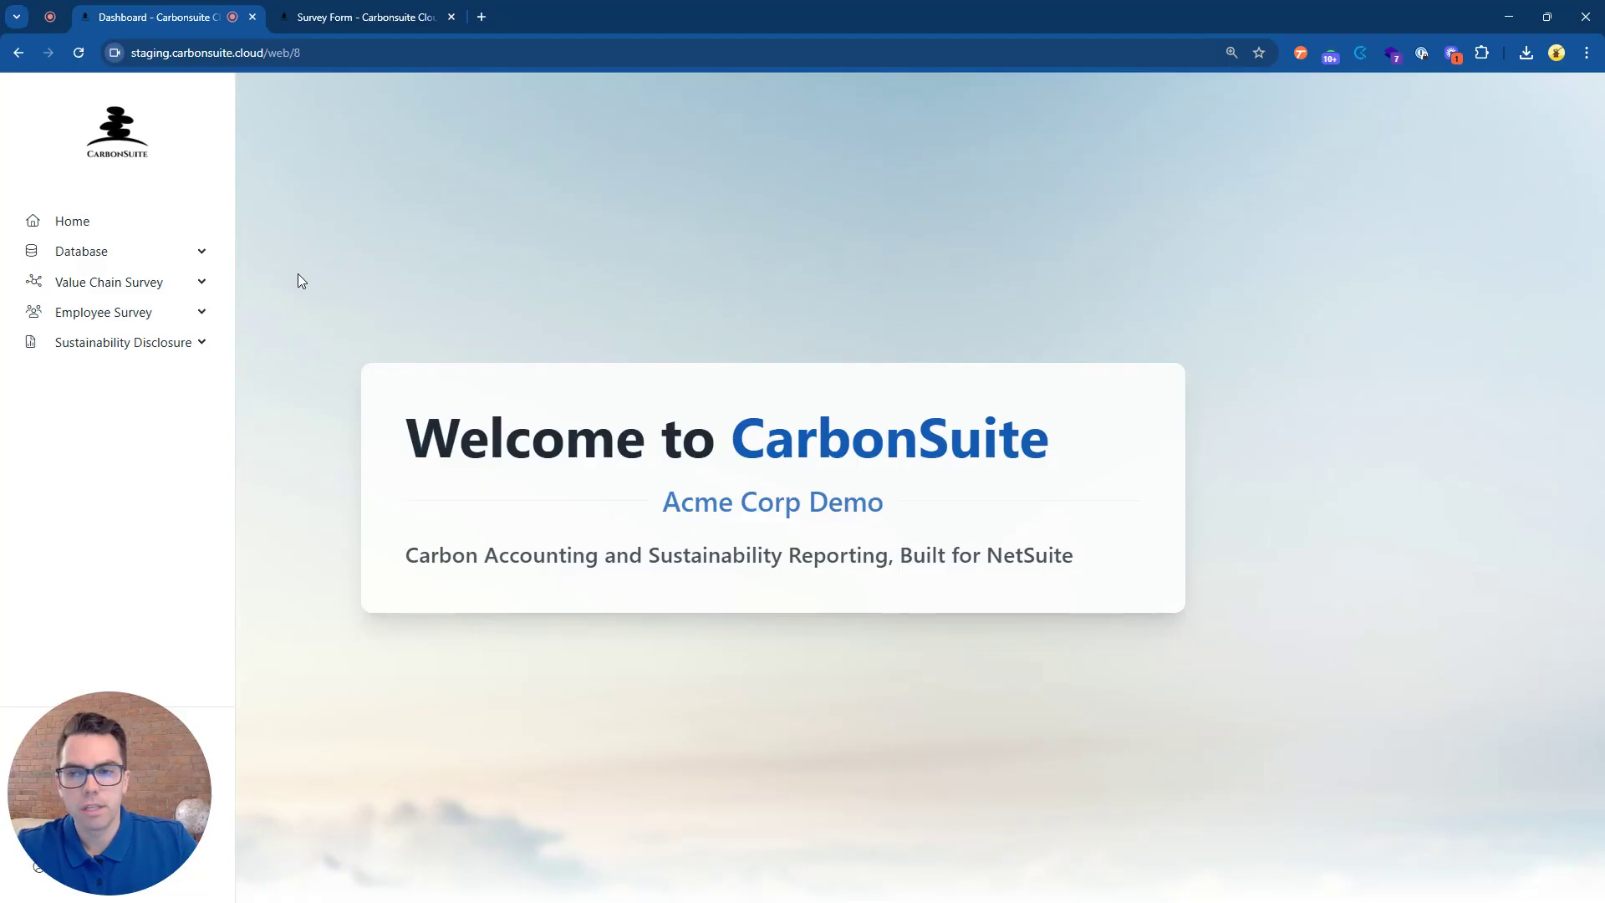
Under Value Chain Survey > Question Templates, create a new template named 'CarbonSuite Survey Template'.
left_click(207, 290)
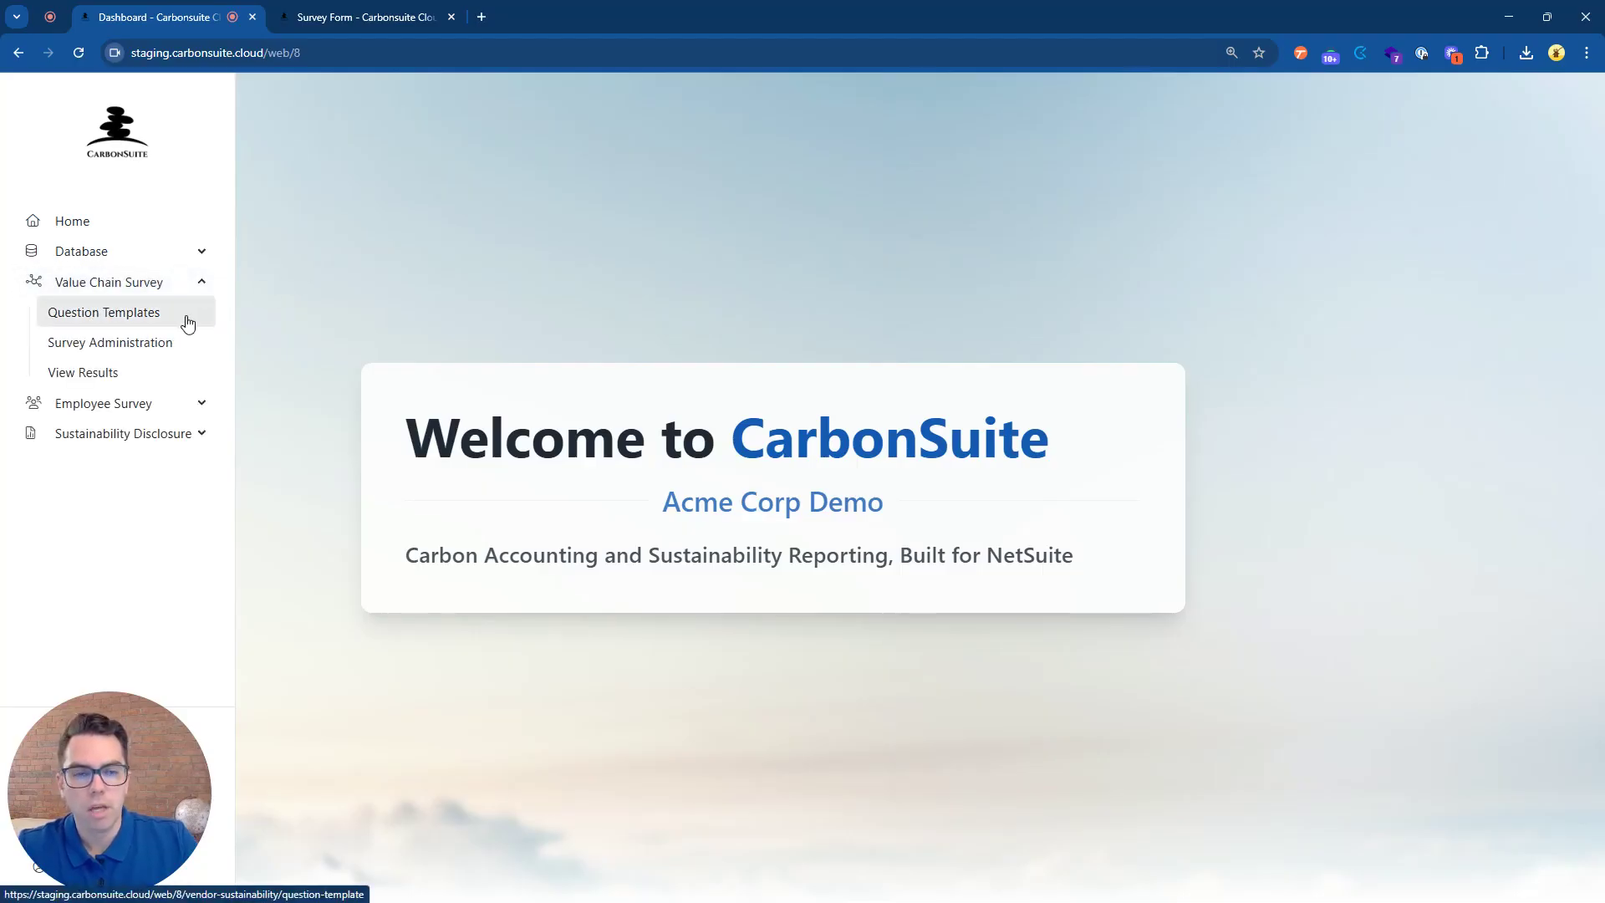
left_click(187, 323)
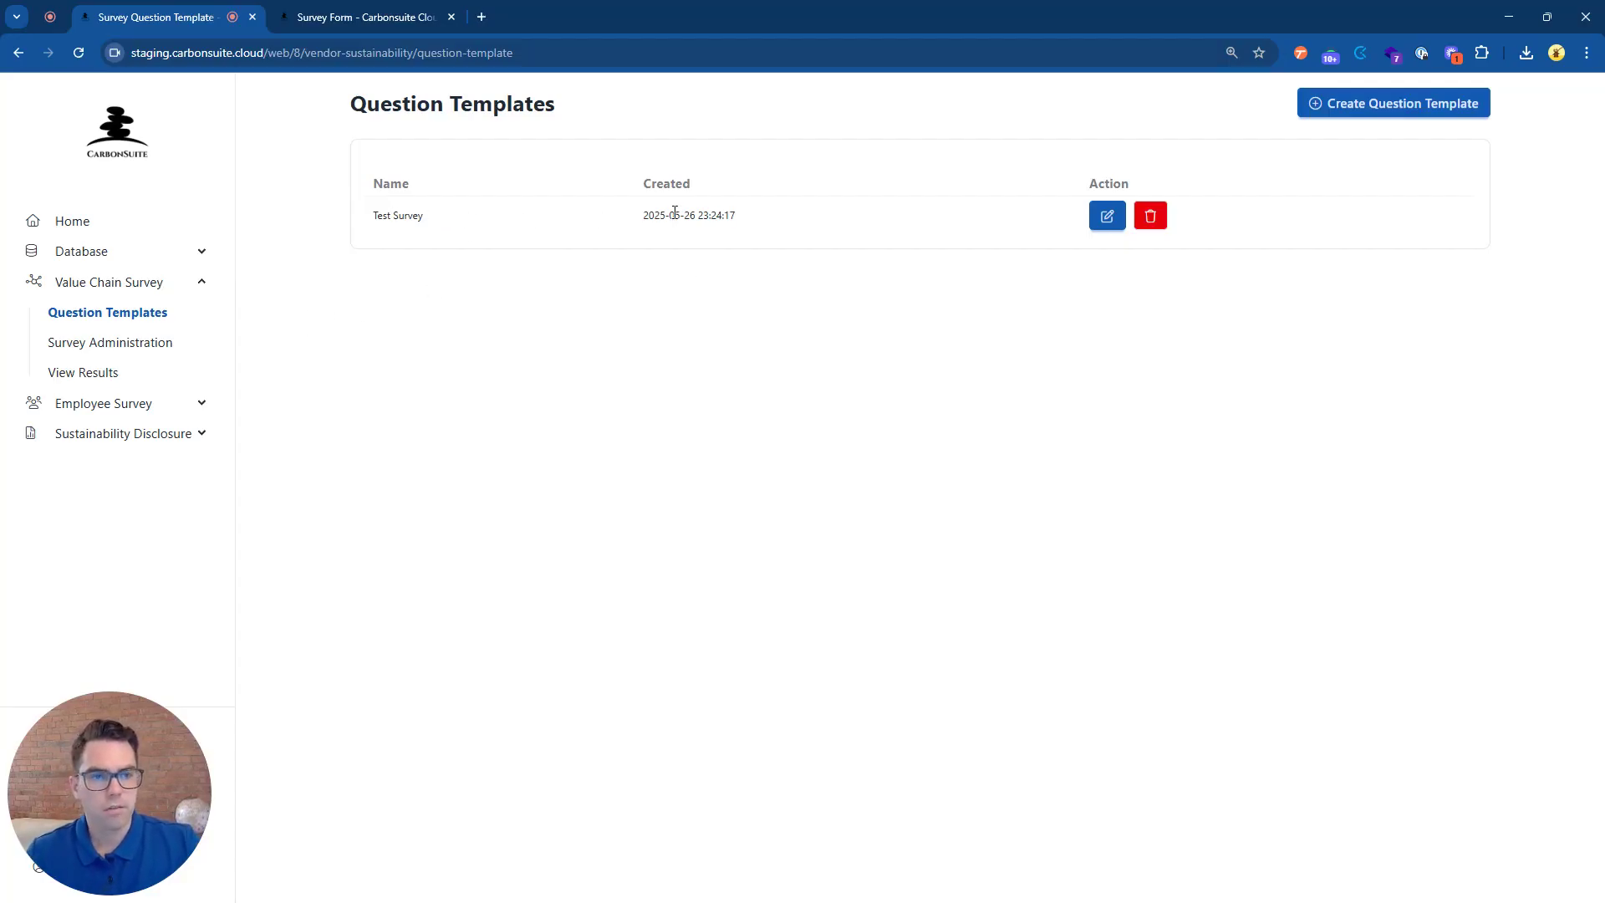
left_click(1374, 104)
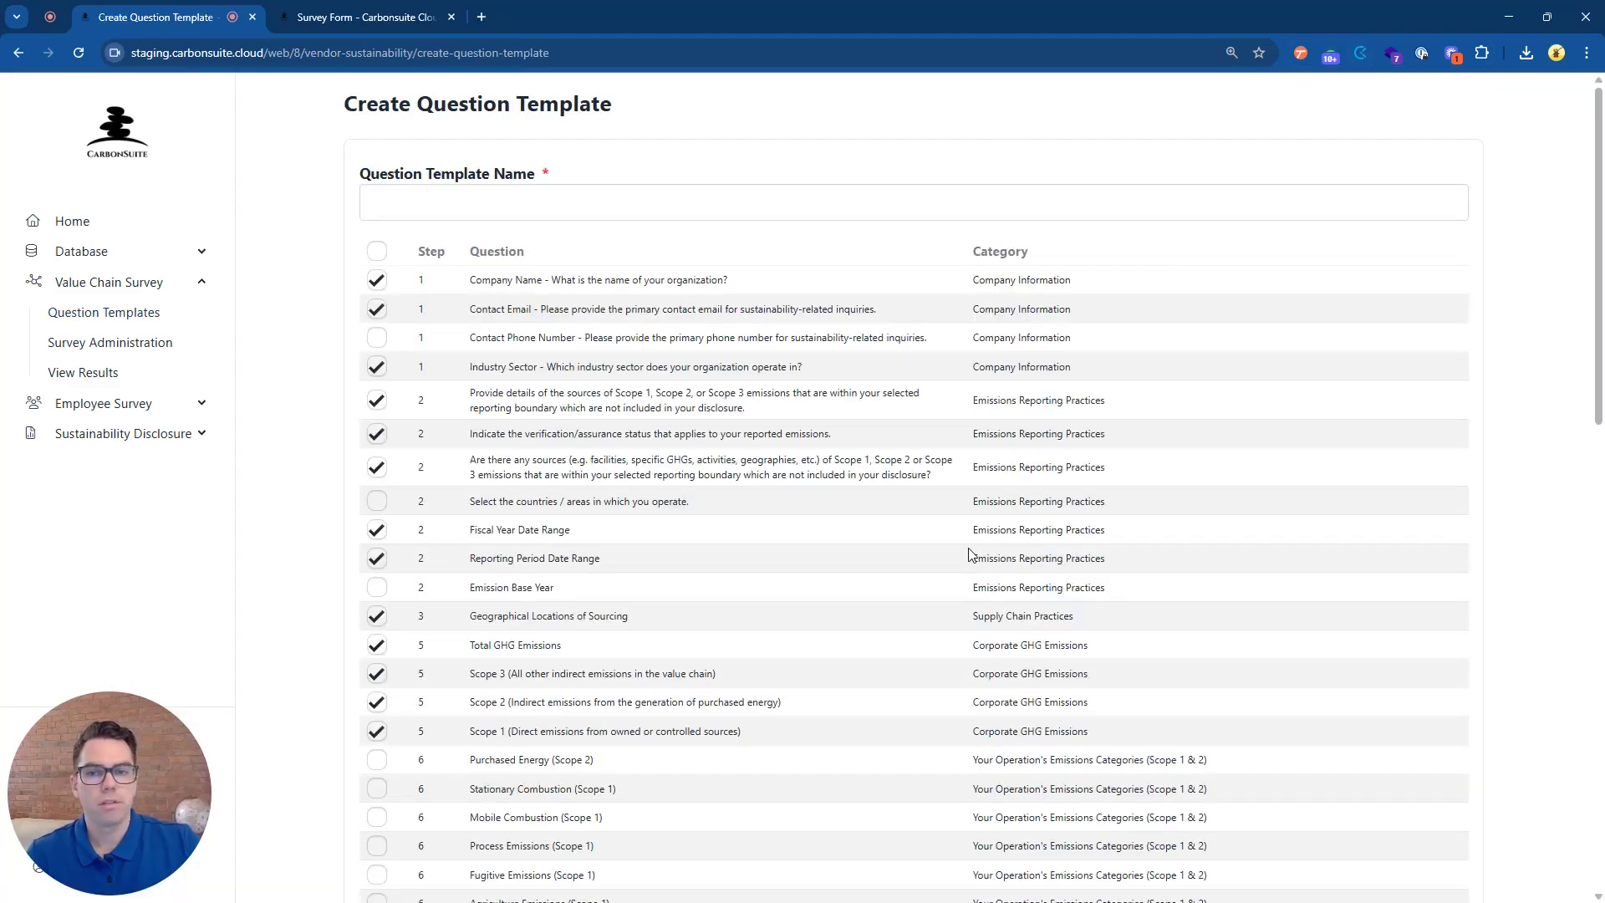
left_click(562, 209)
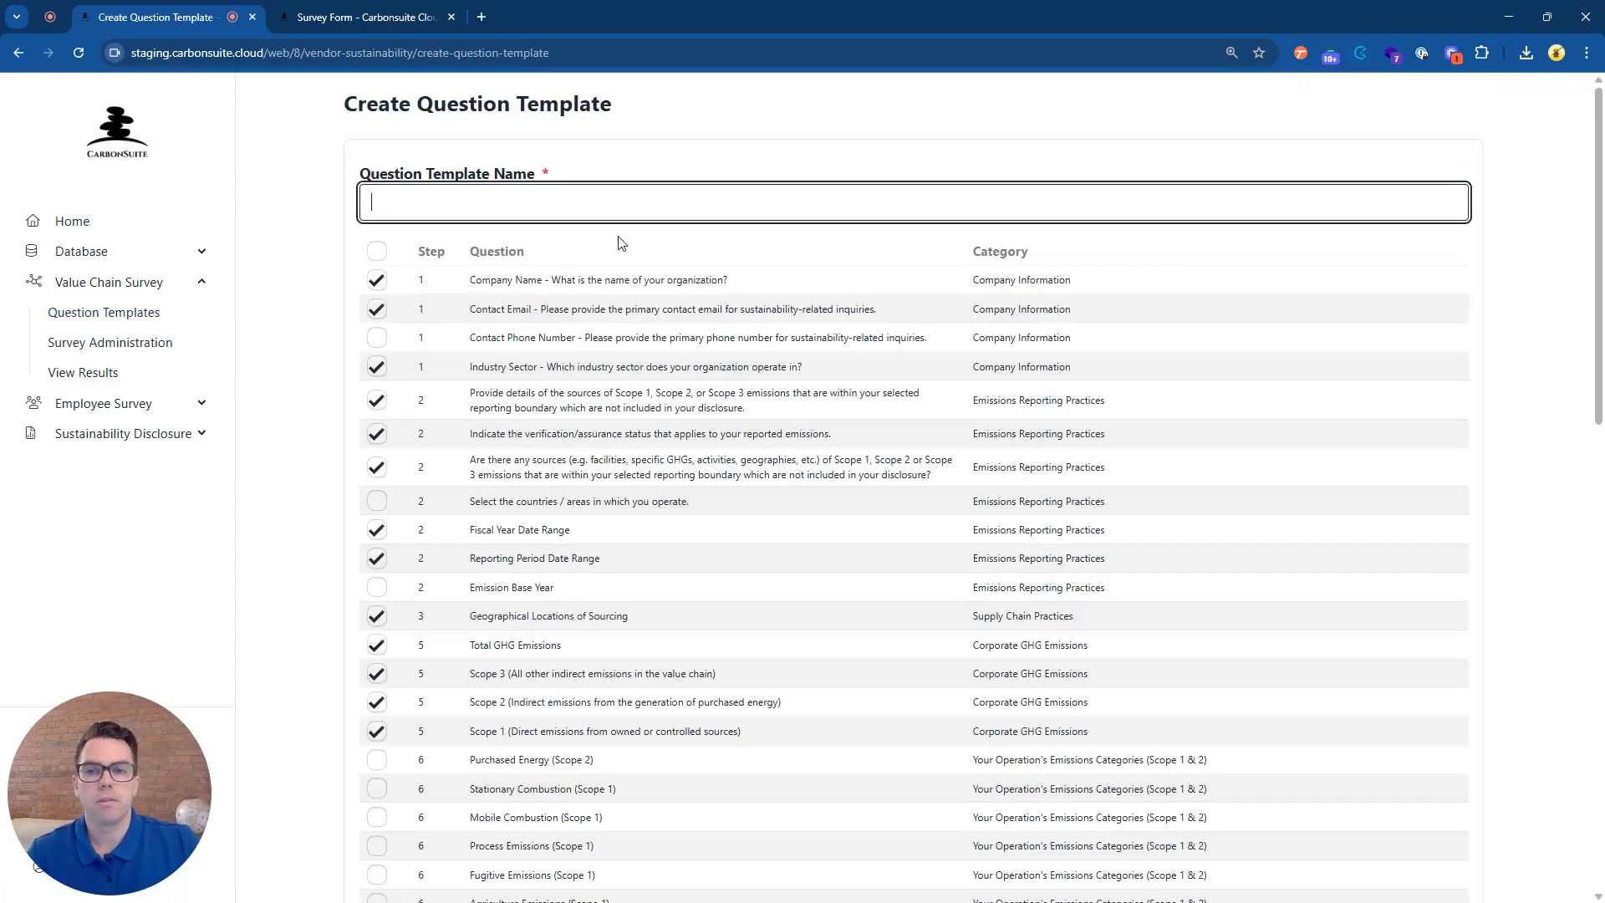
type("CarbonSuite ")
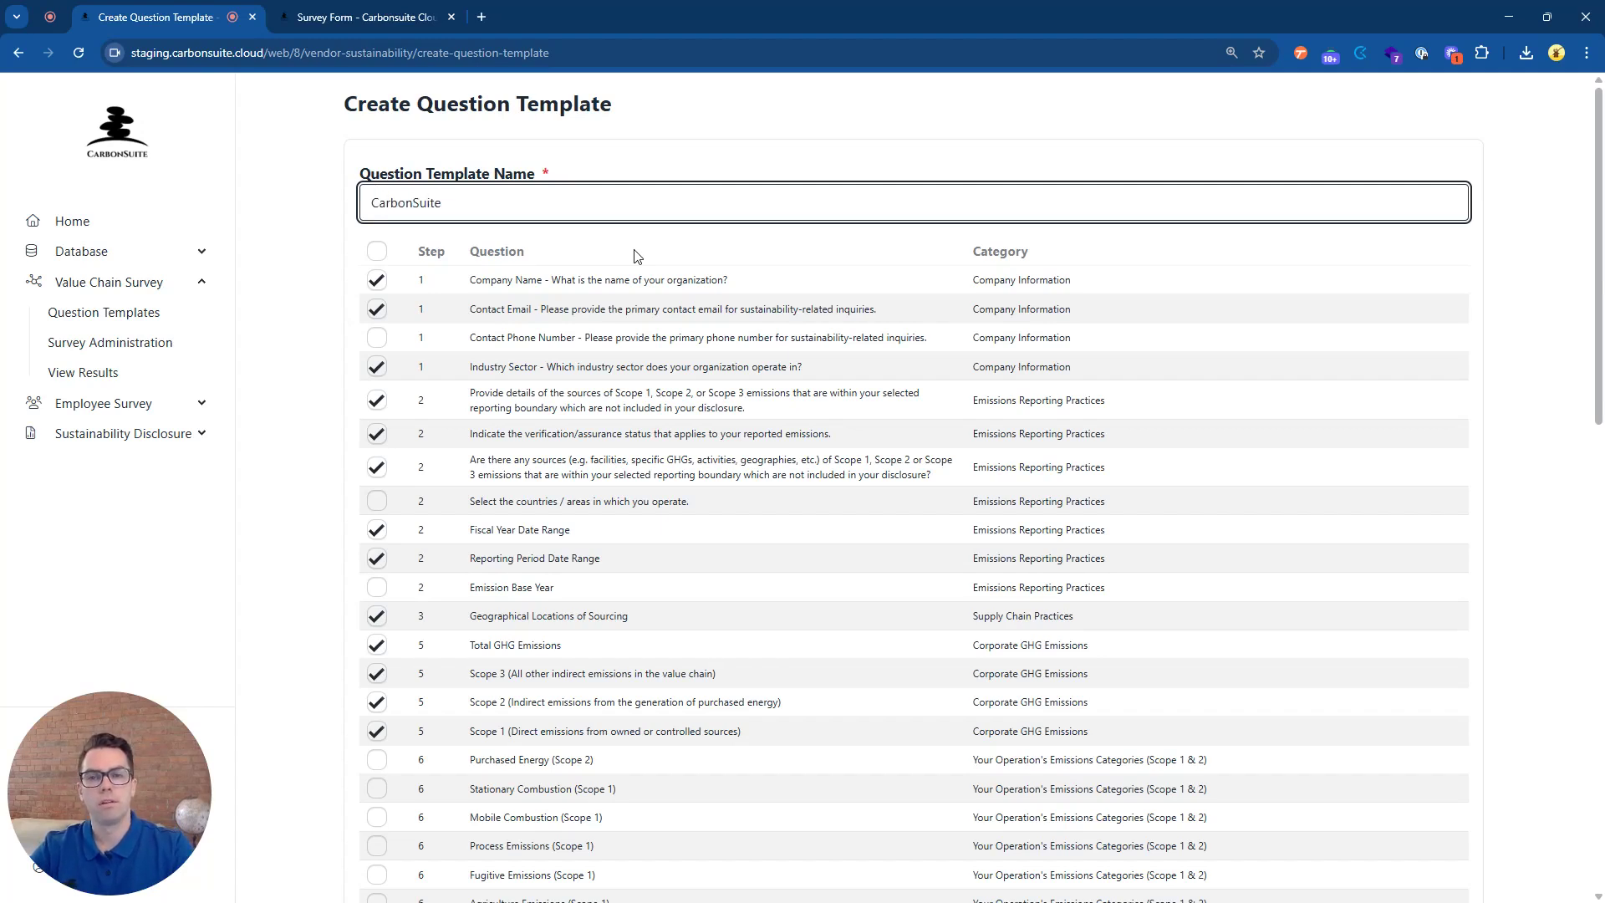
type("Survey Temp")
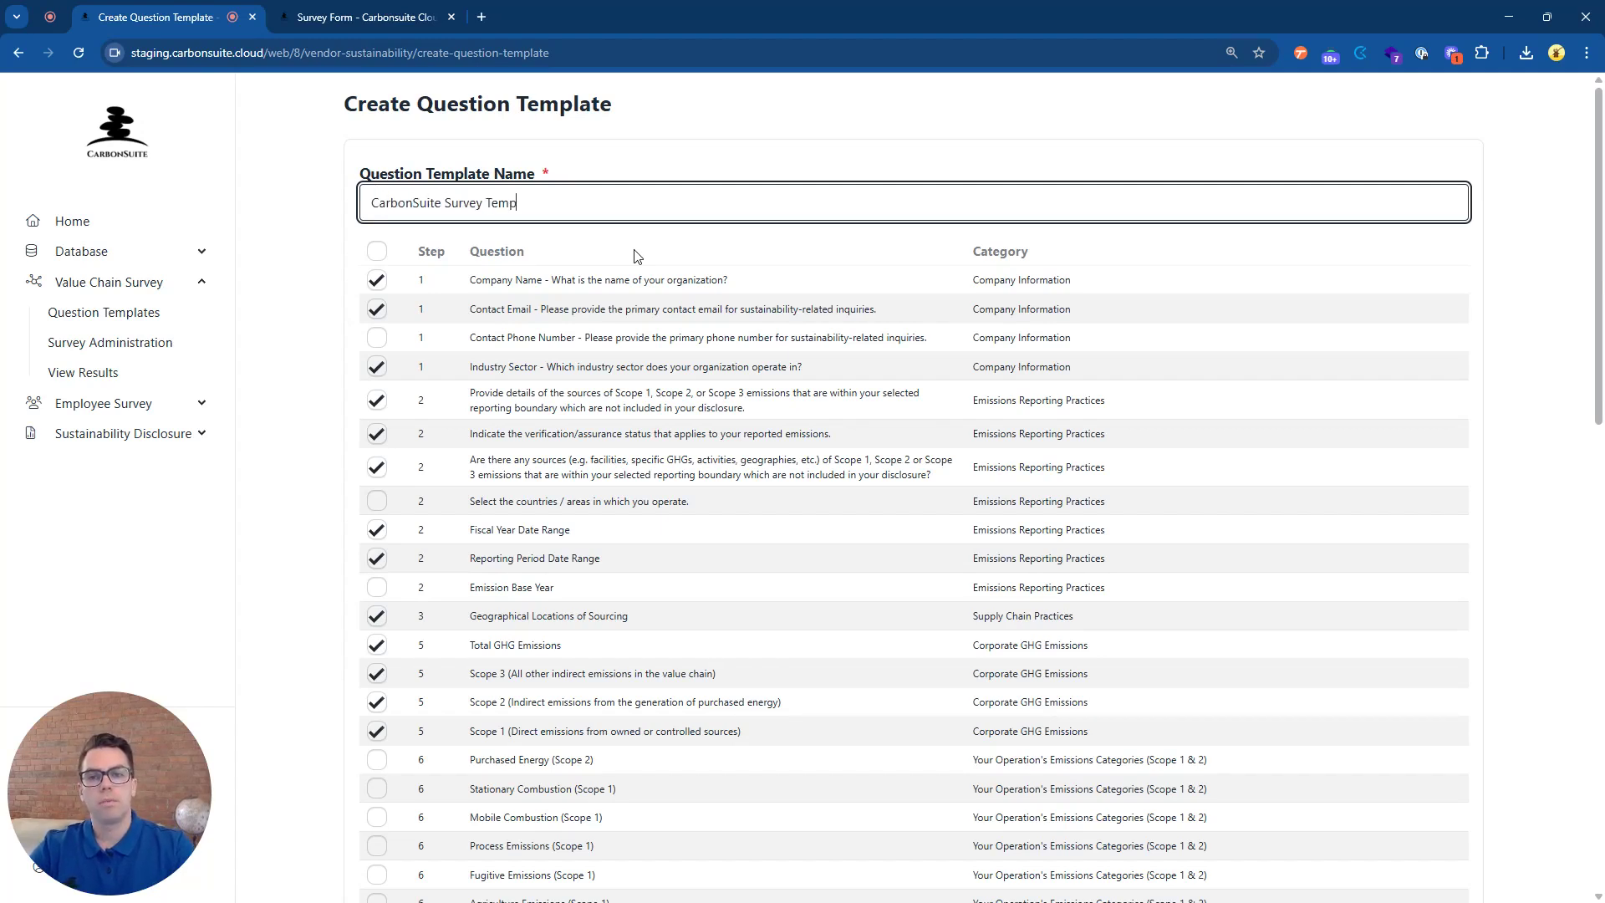
type("late")
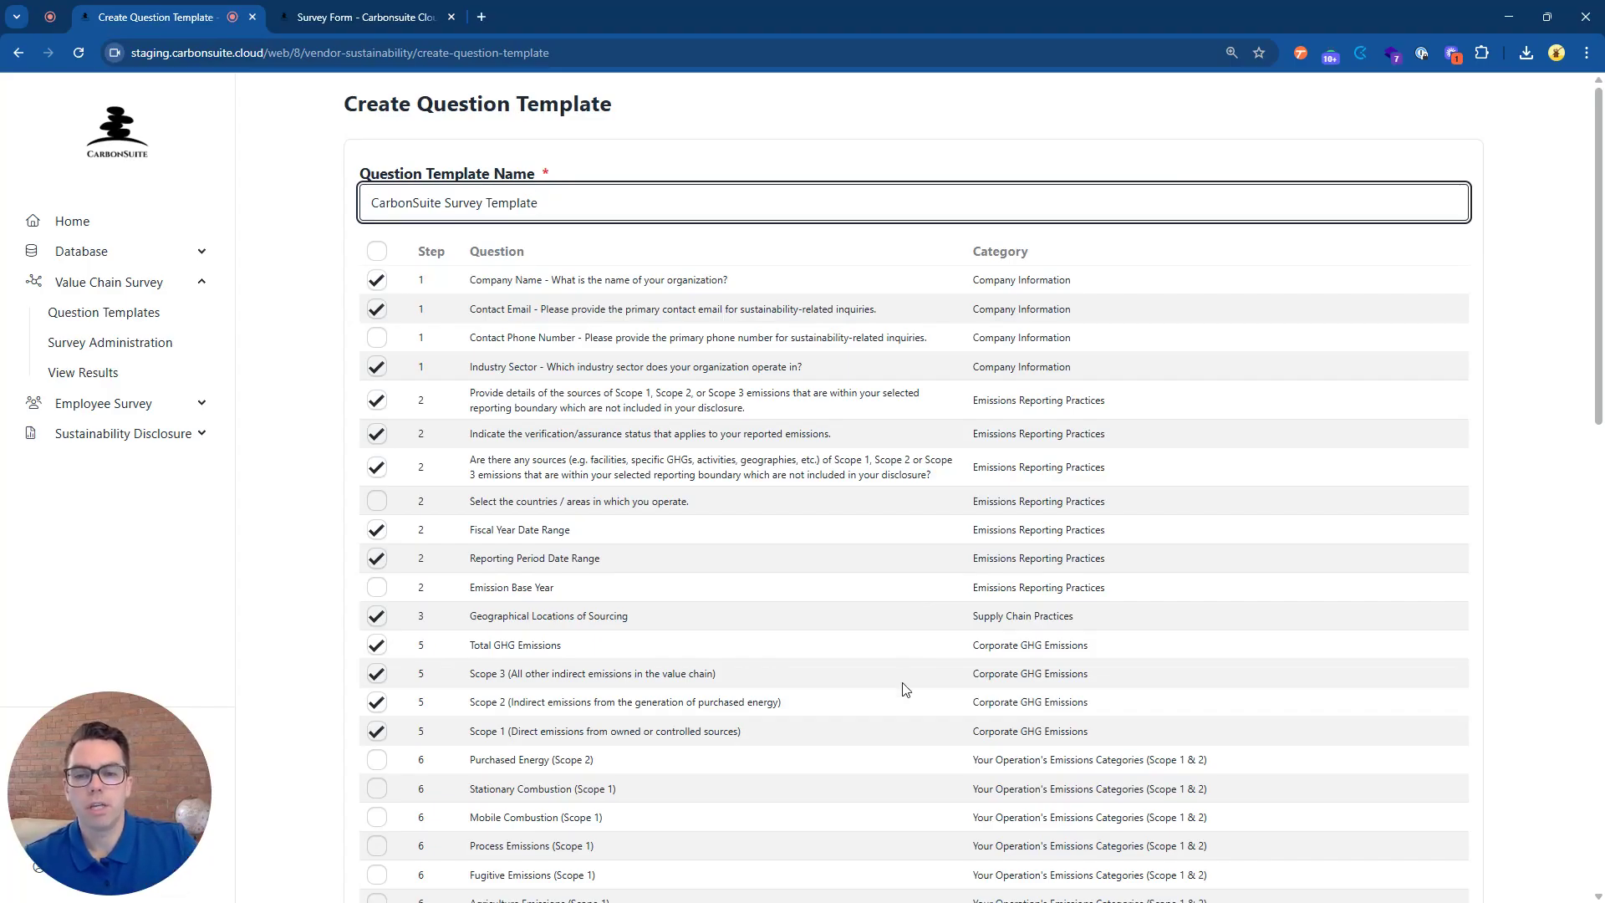
Scroll to the bottom of the question checklist and submit the CarbonSuite Survey Template.
scroll(907, 689, "down", 1)
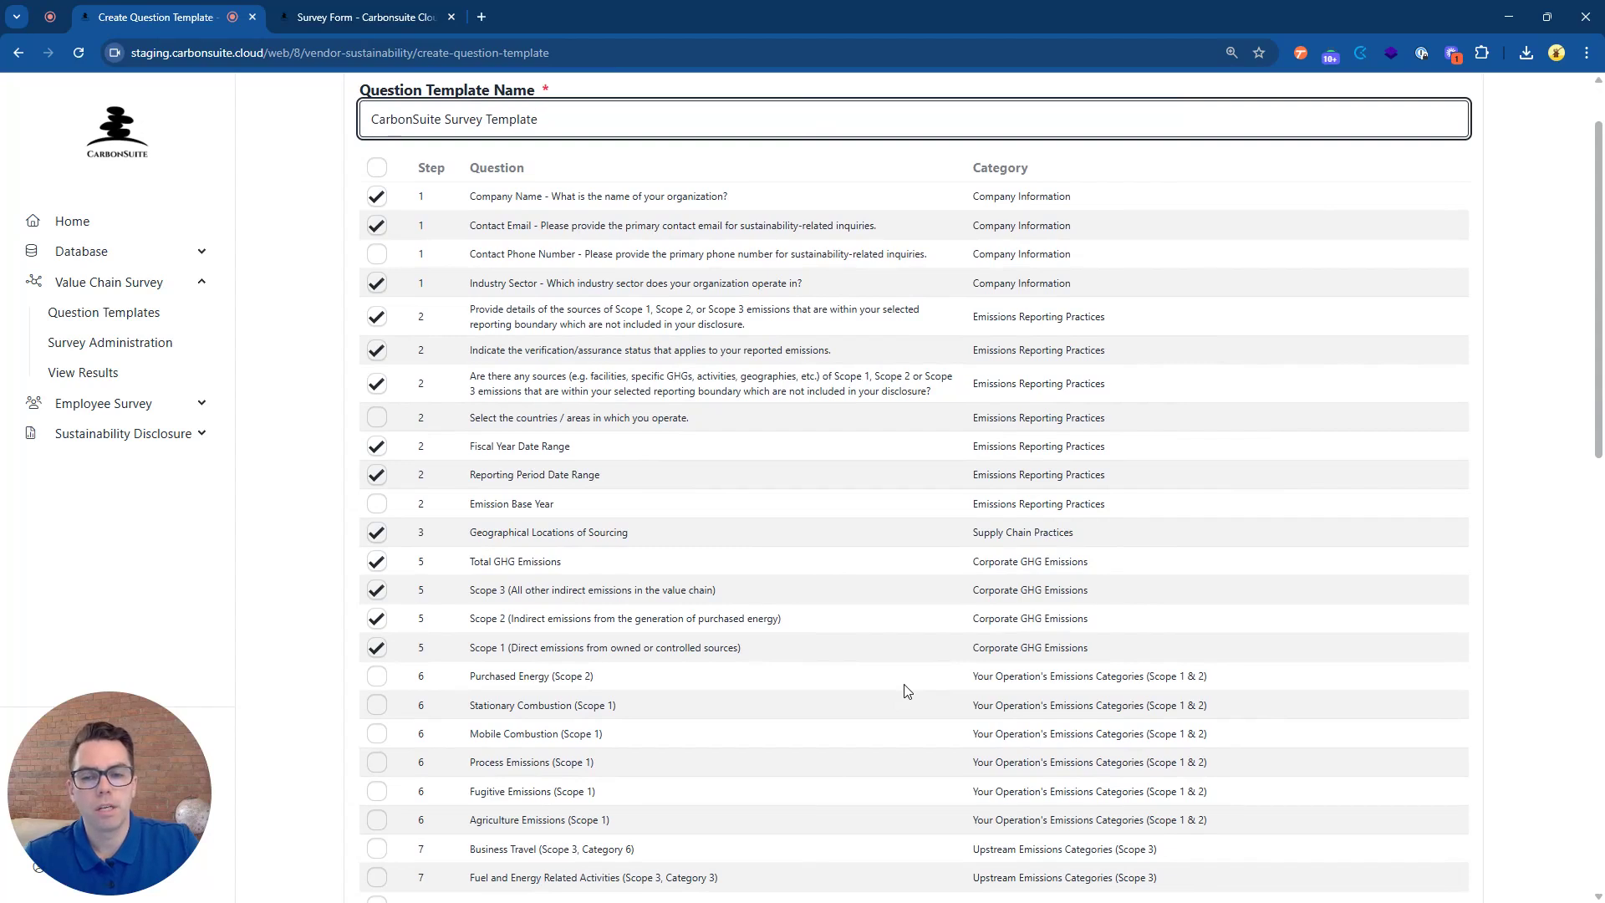
scroll(907, 690, "down", 1)
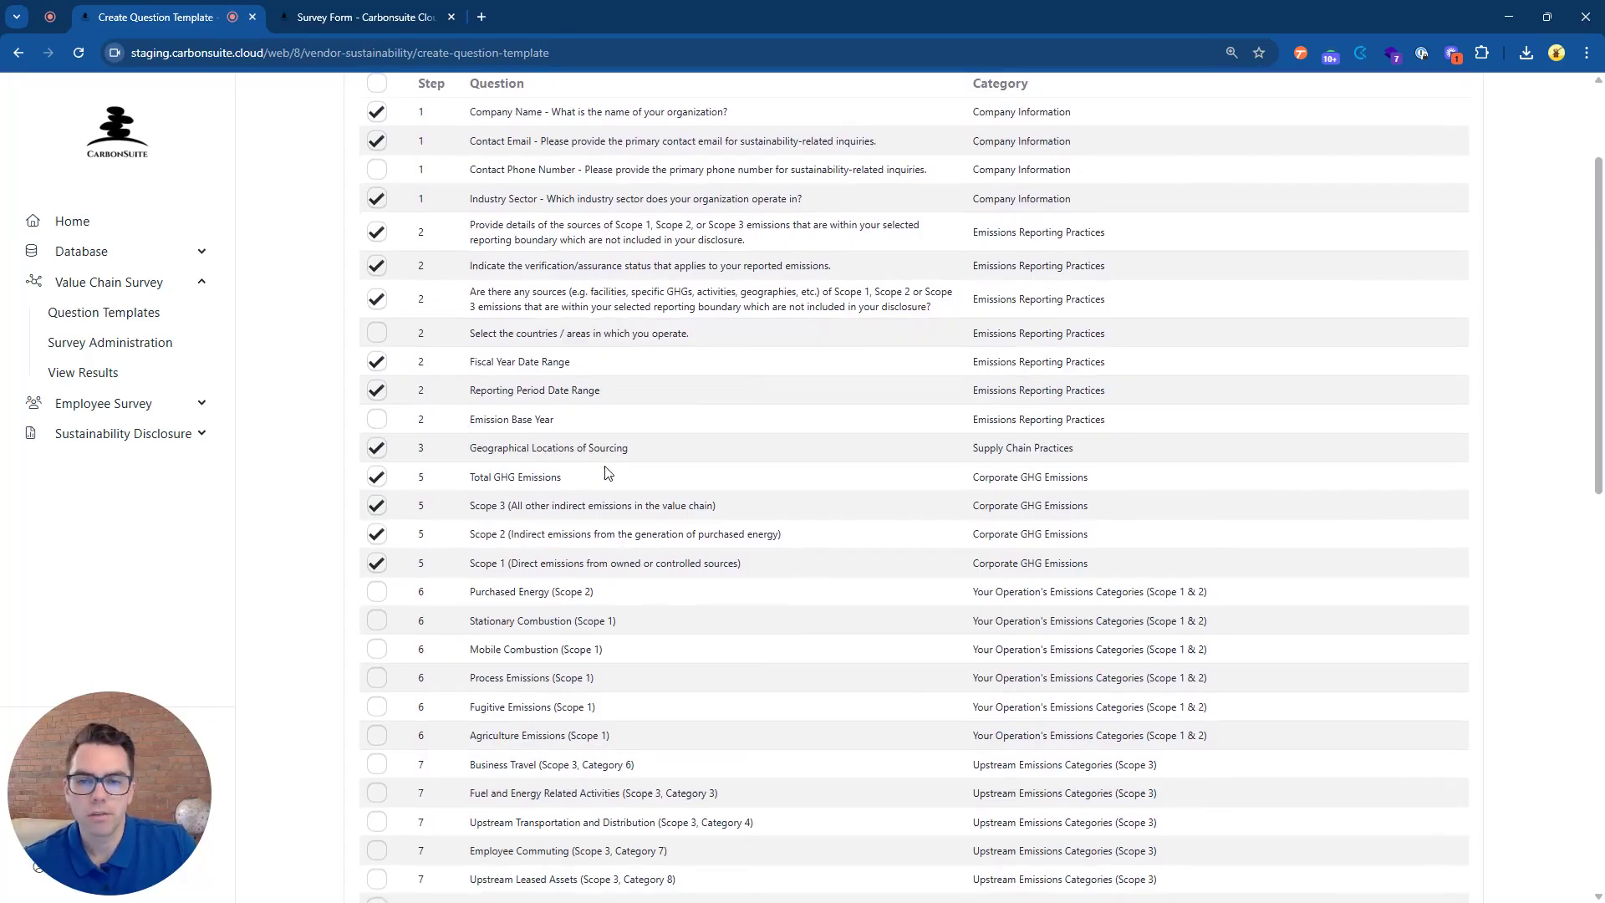
scroll(607, 474, "down", 2)
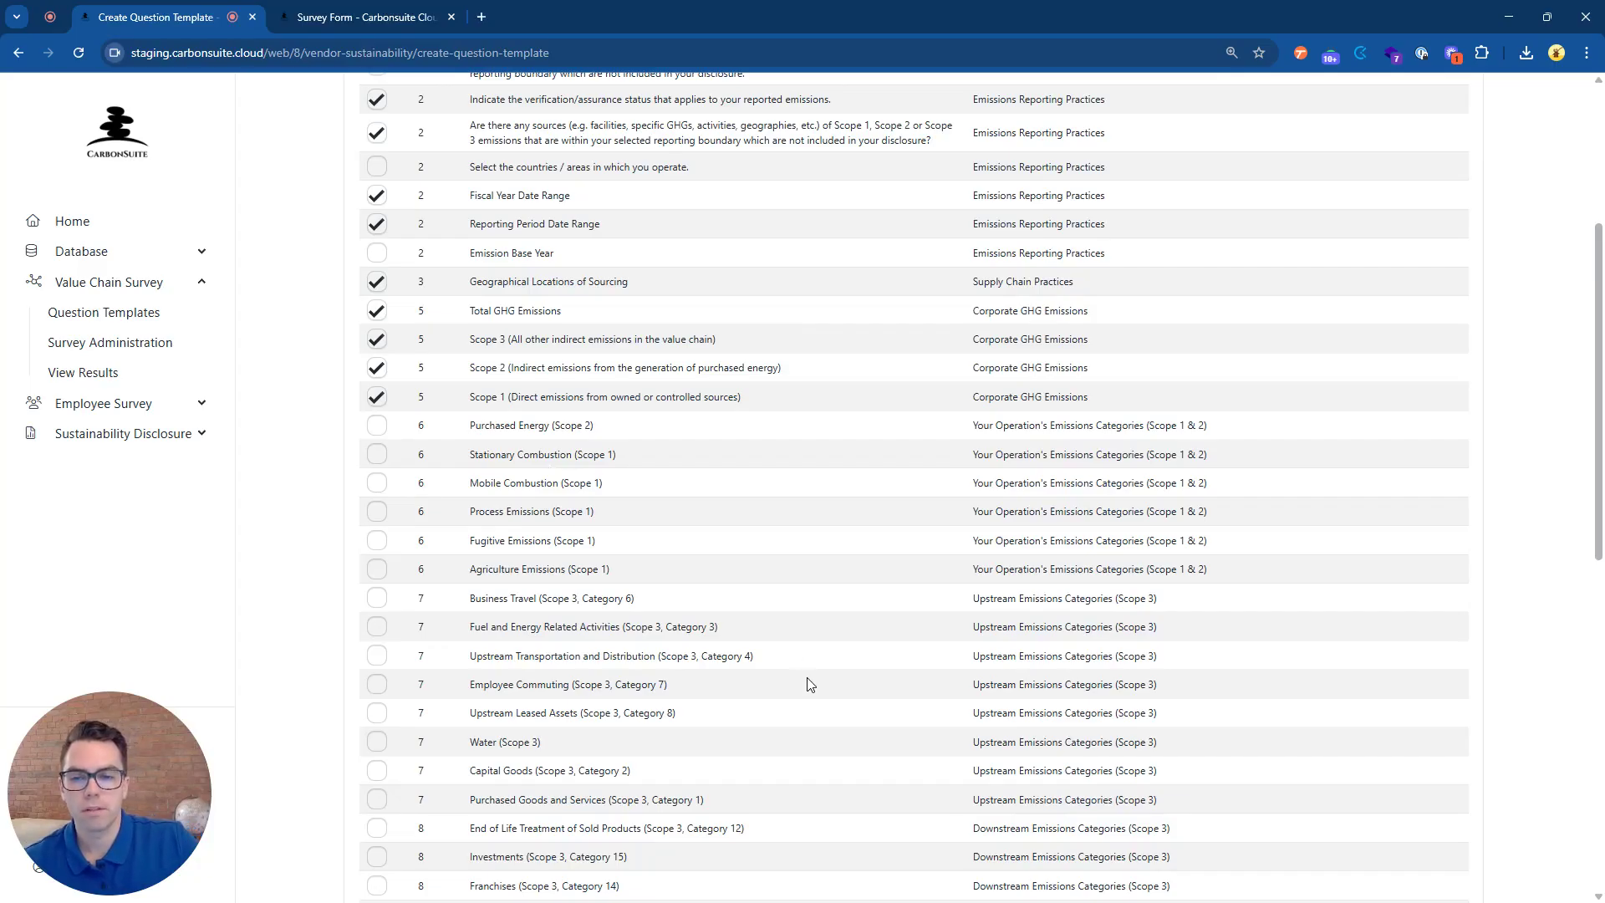
scroll(809, 684, "down", 4)
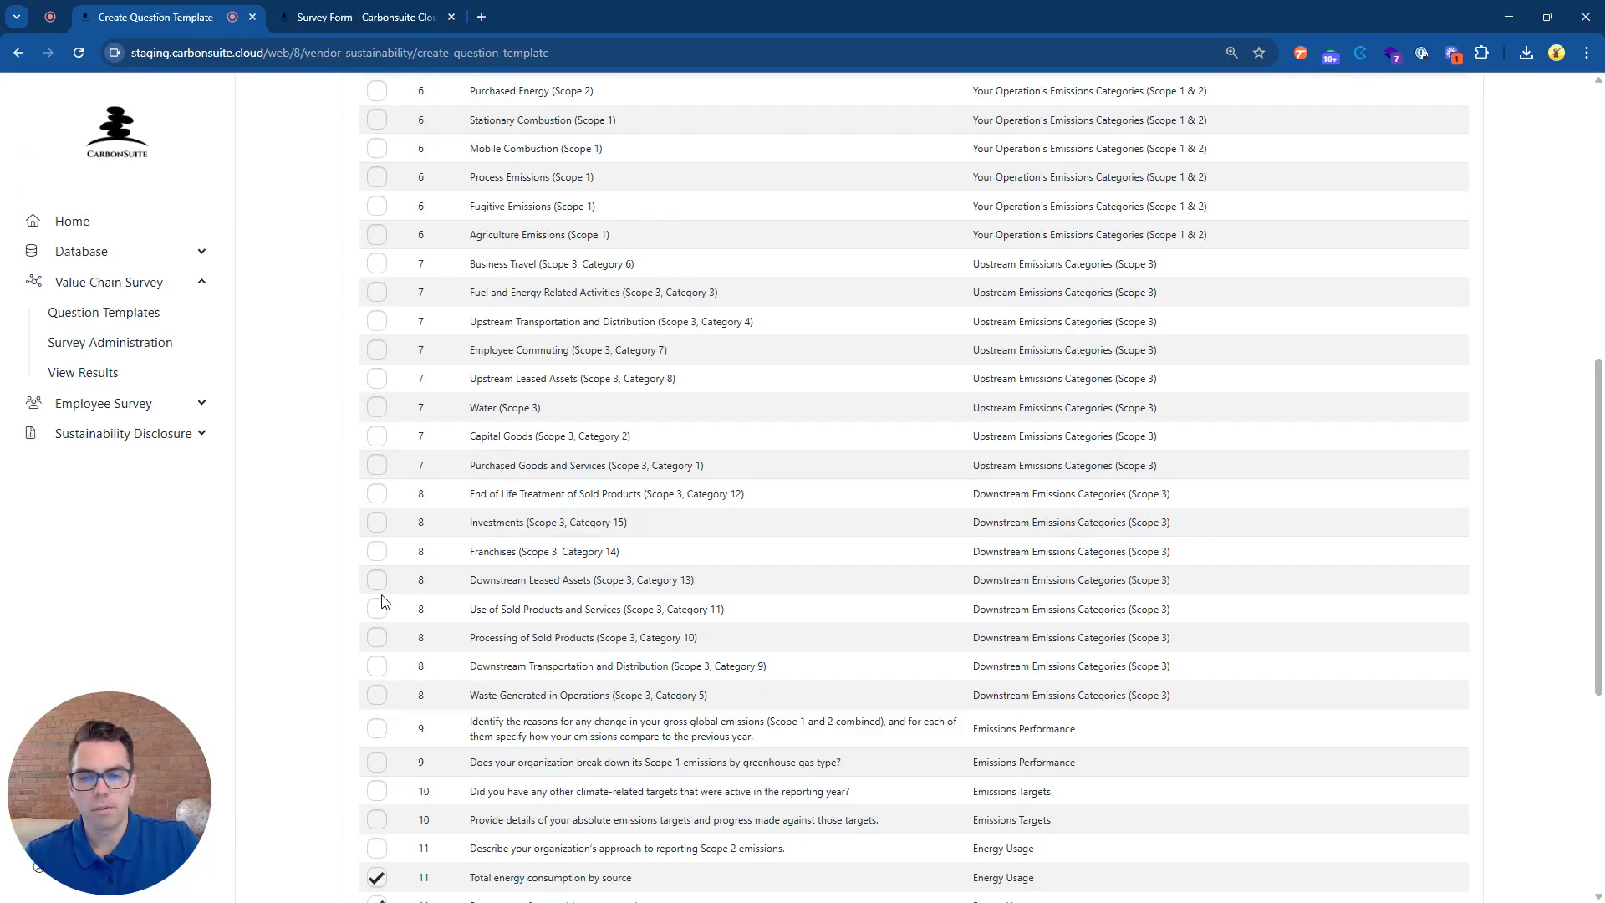
scroll(446, 316, "down", 6)
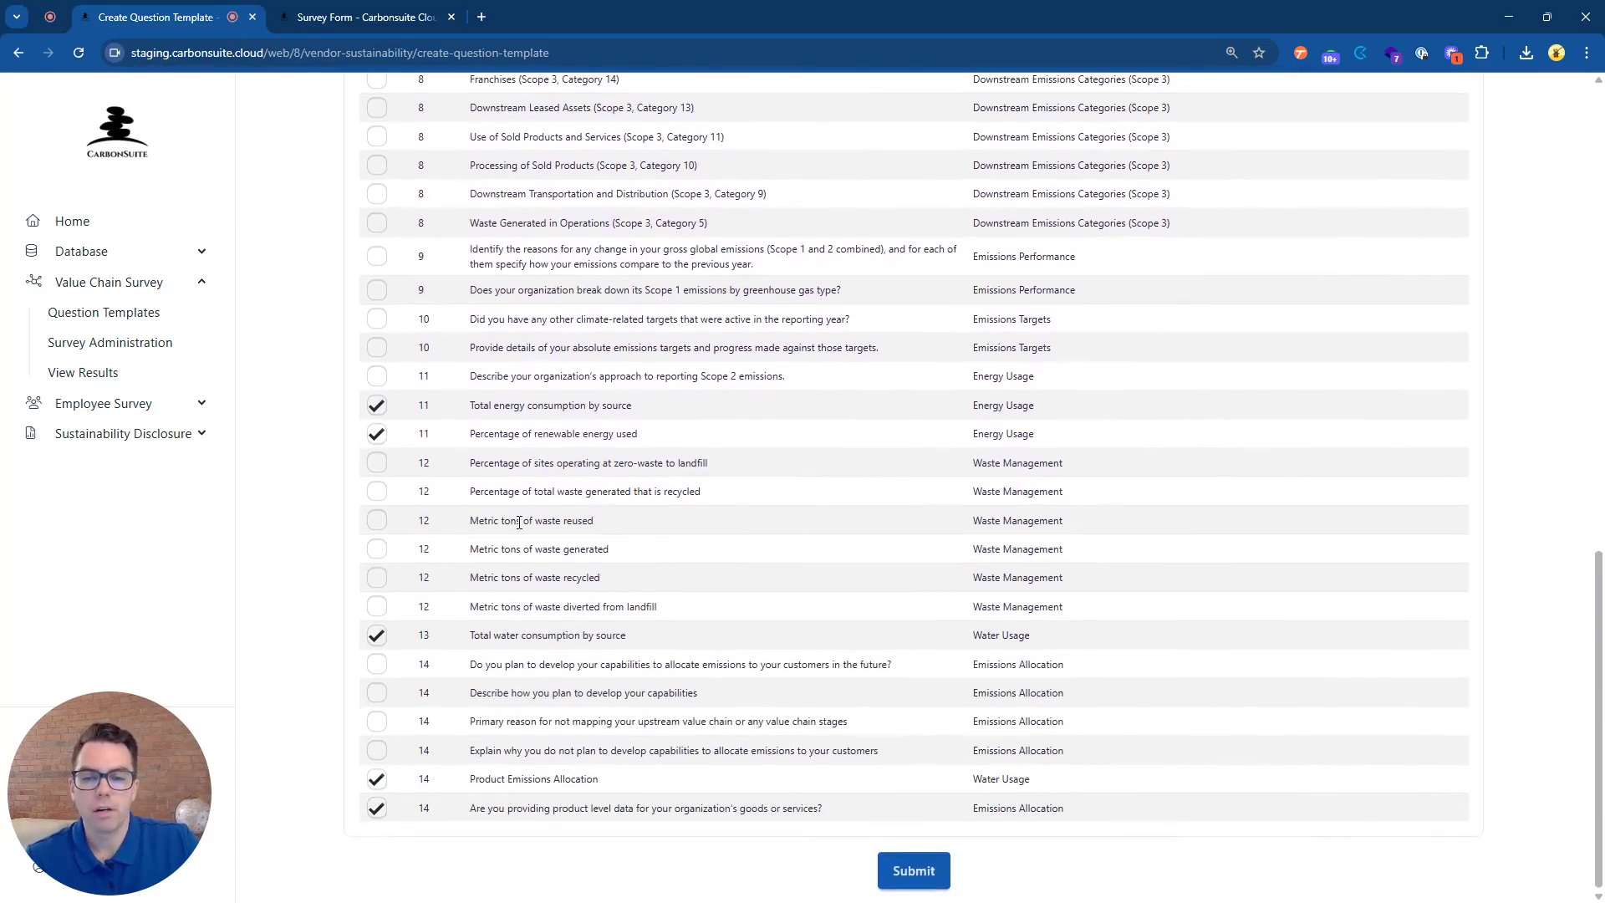
left_click(901, 876)
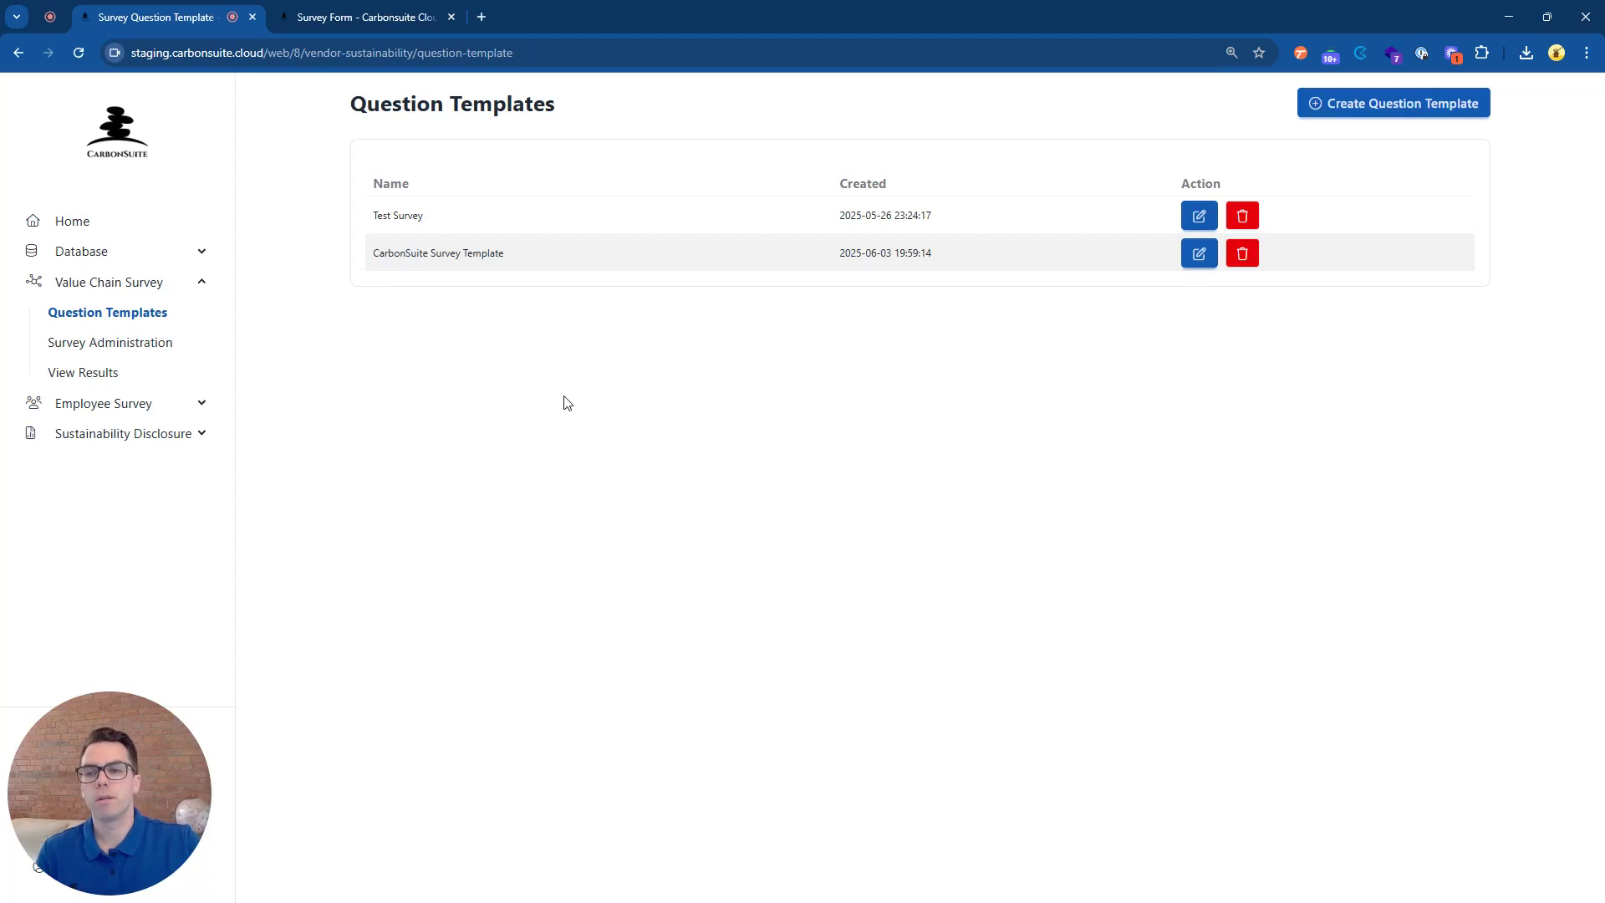
In Survey Administration, select CarbonSuite Survey Template as the survey's template.
left_click(152, 355)
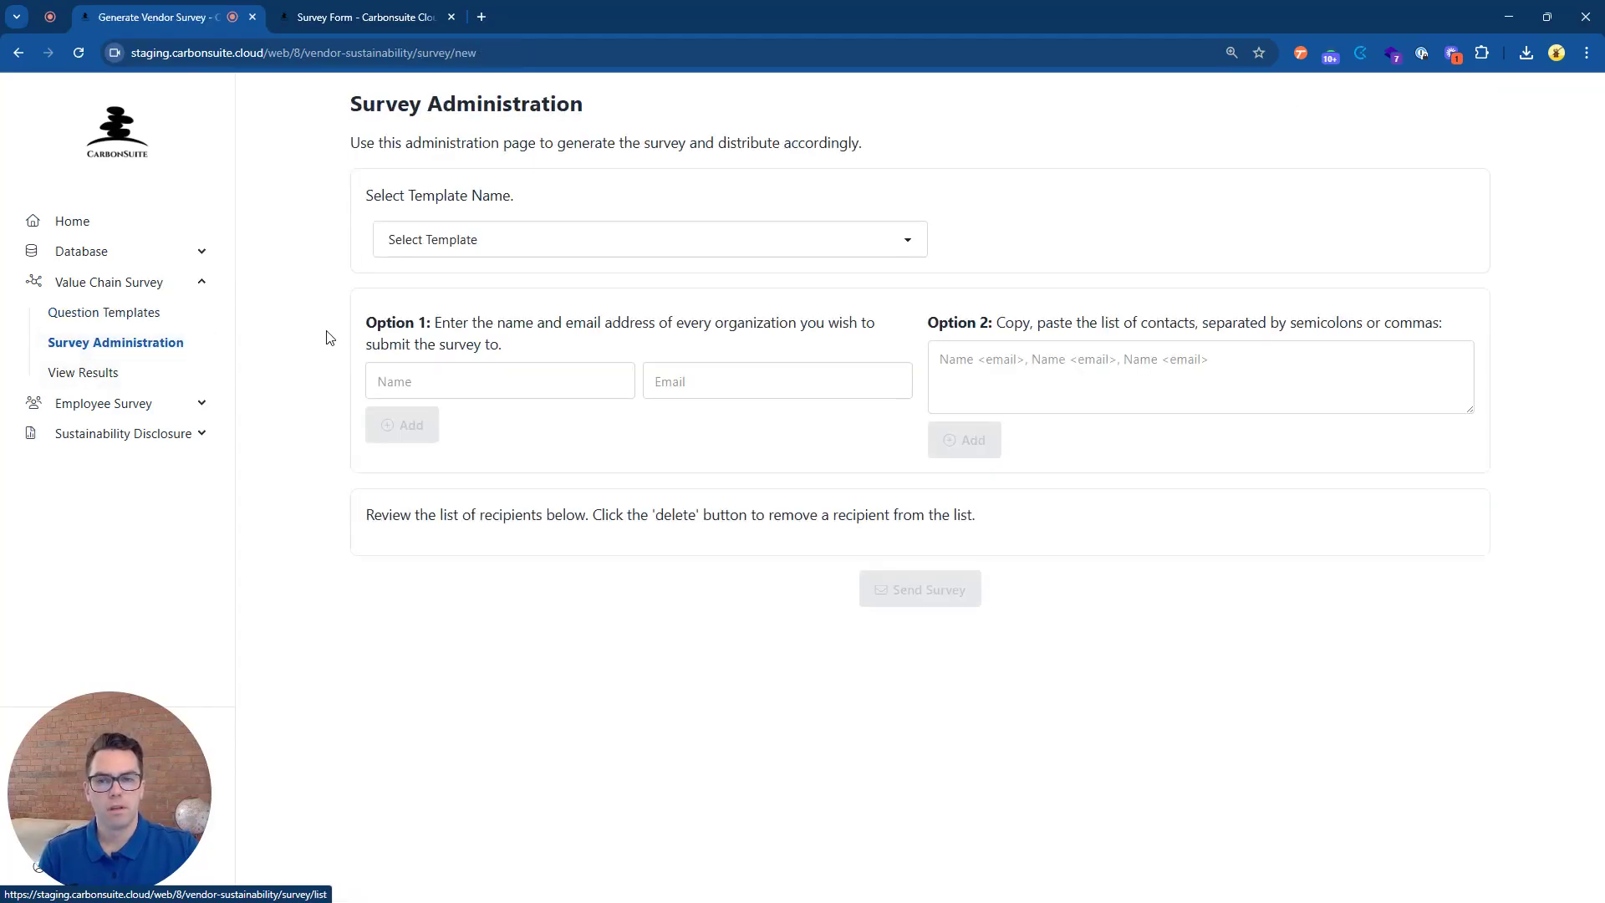
left_click(598, 243)
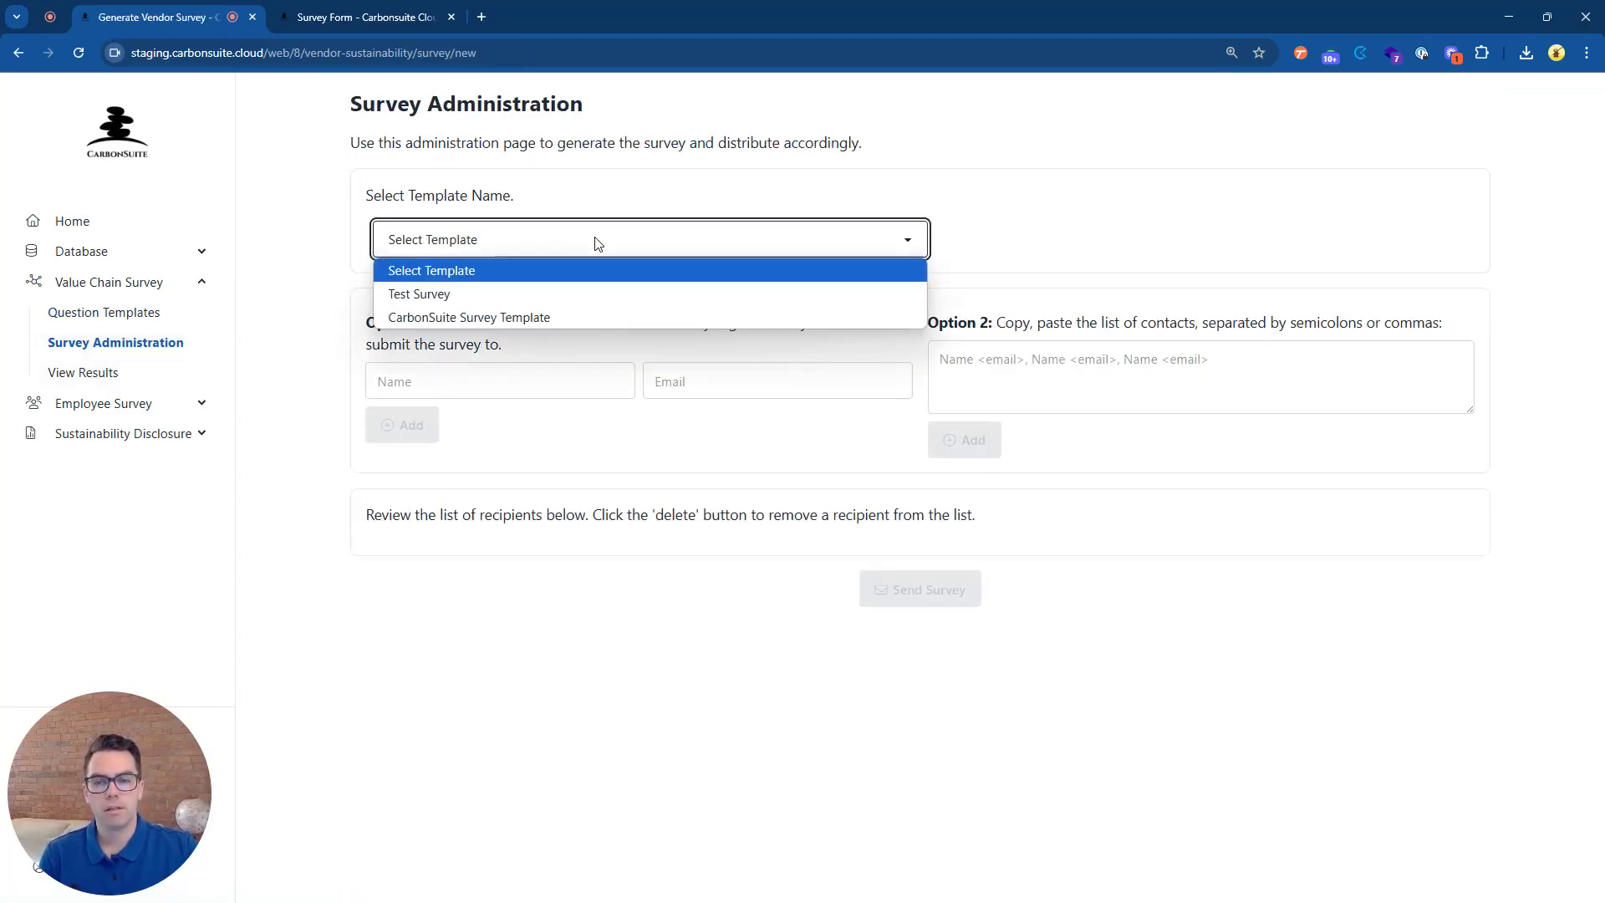
left_click(585, 317)
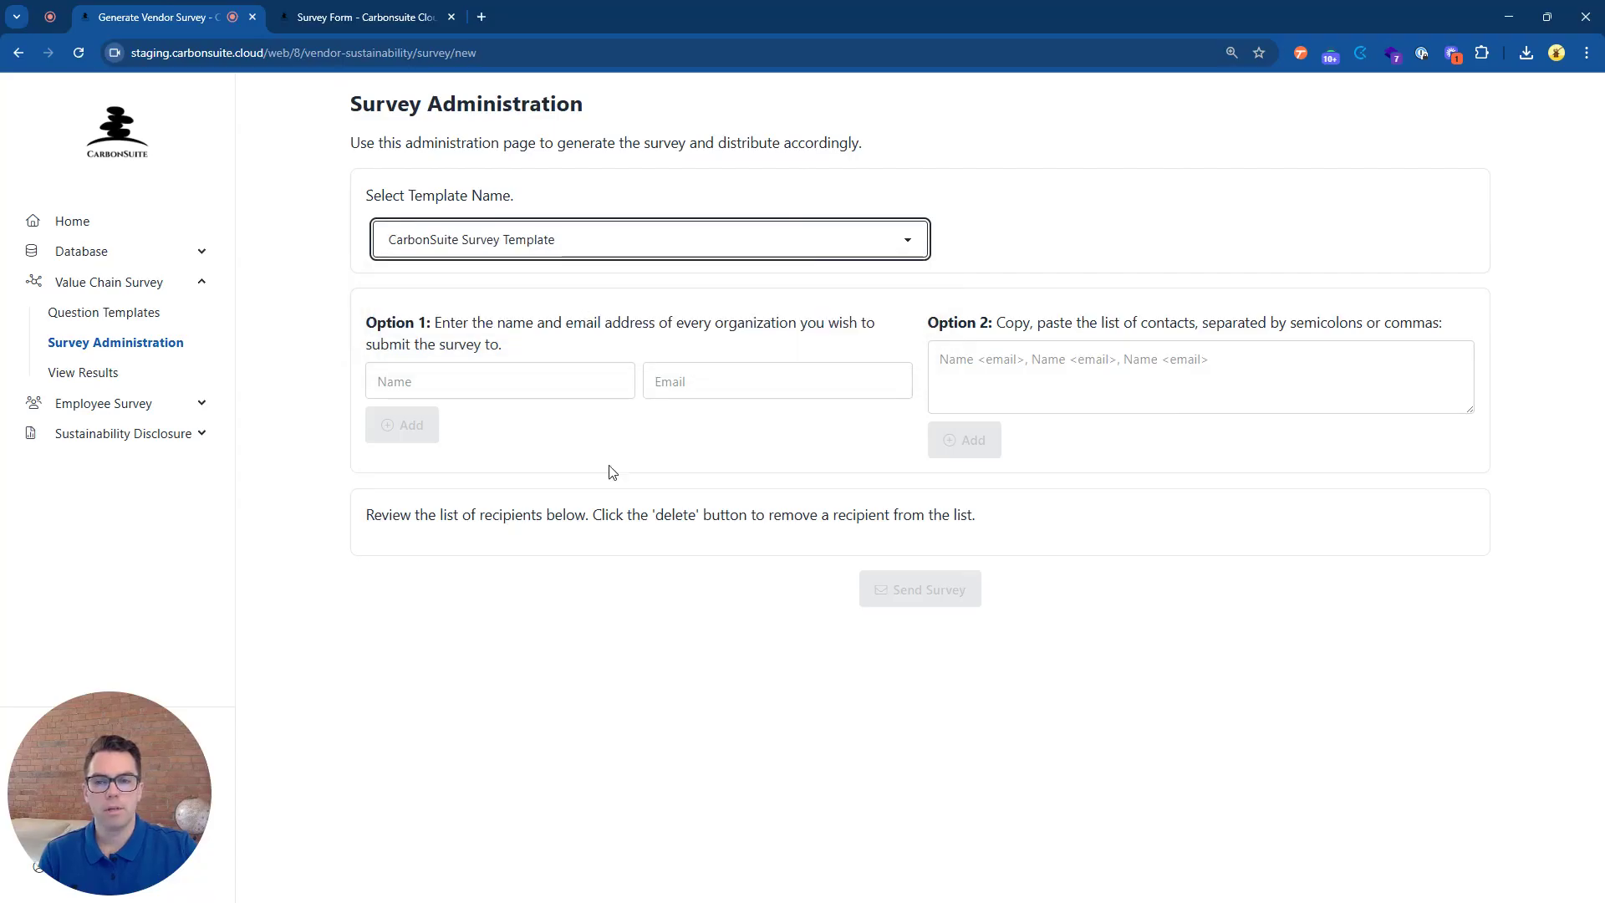
Enter the recipient's name and e-mail under Option 1 and add them to the recipient list.
left_click(516, 384)
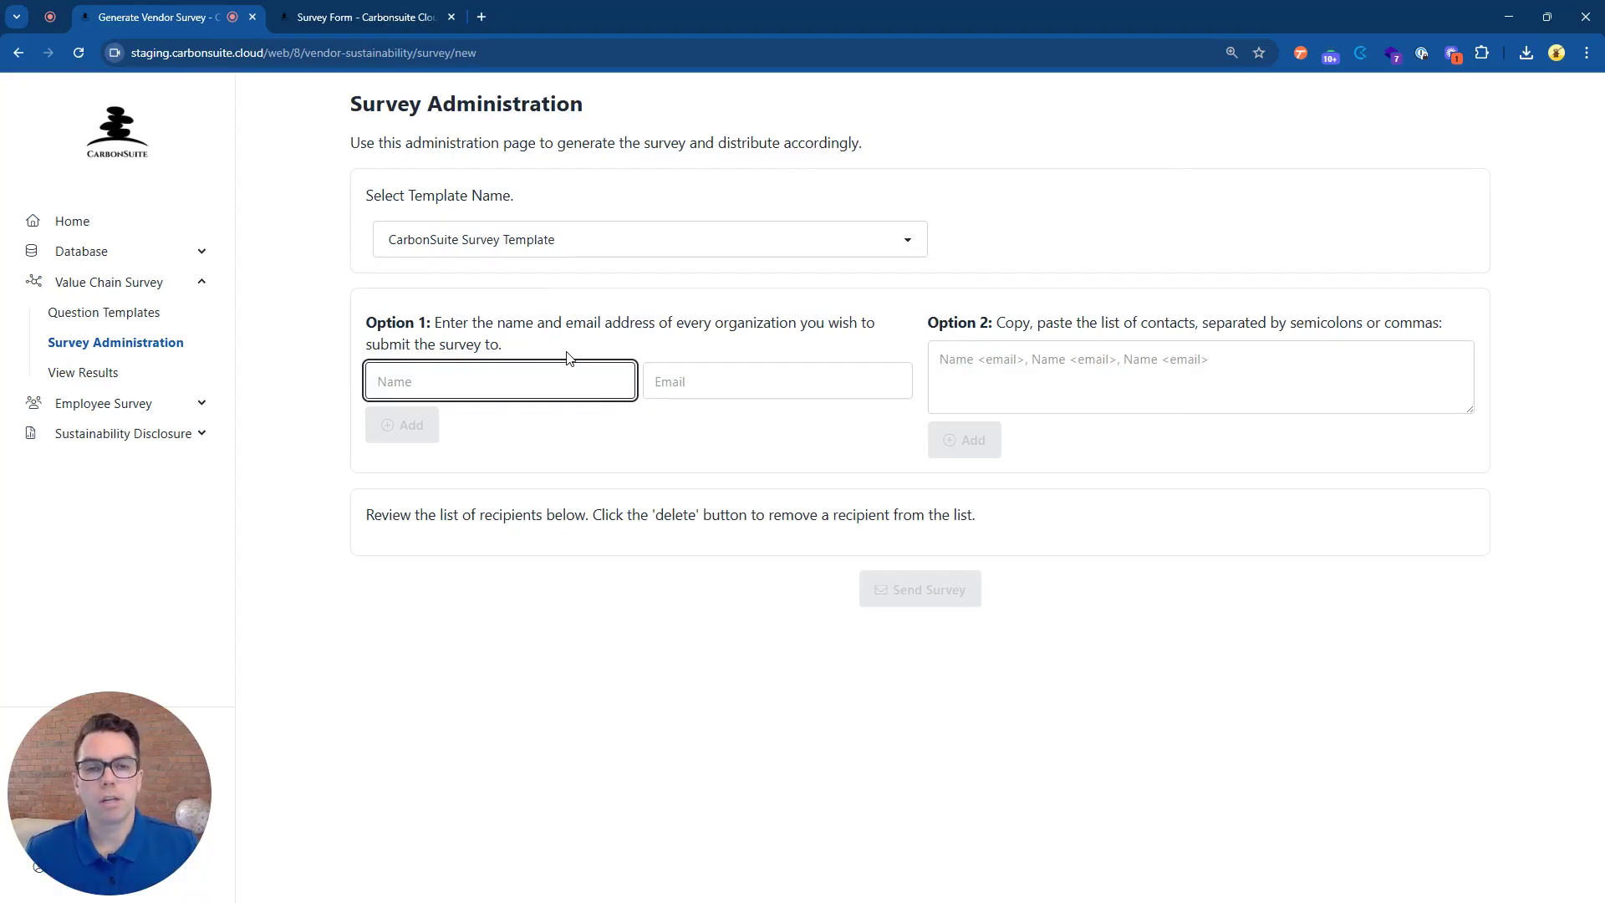
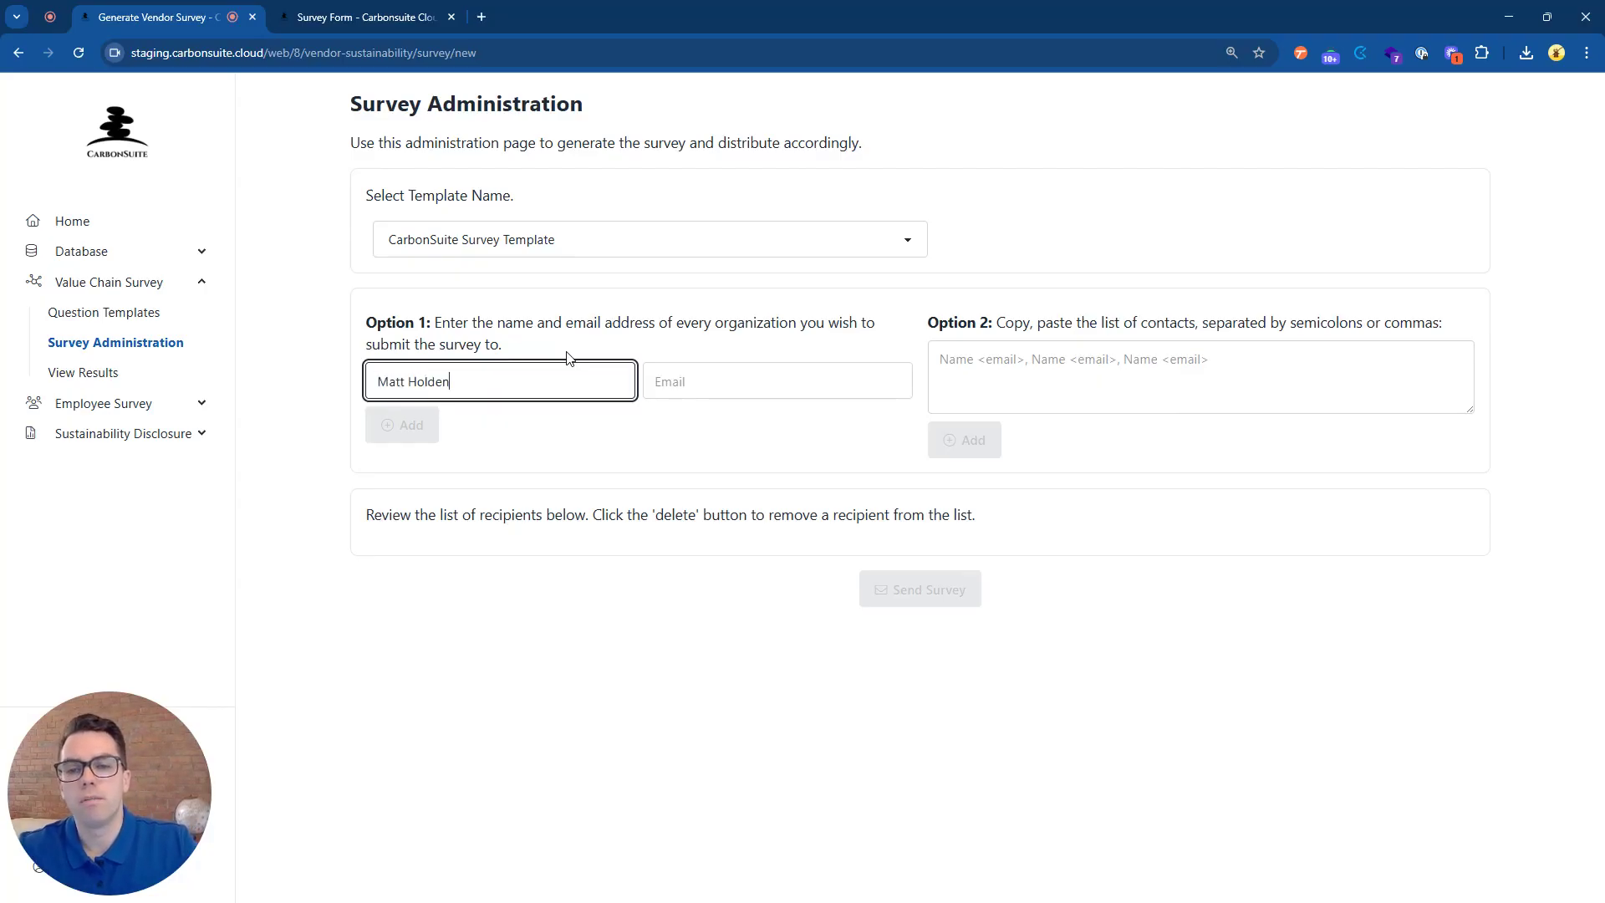
key("Tab")
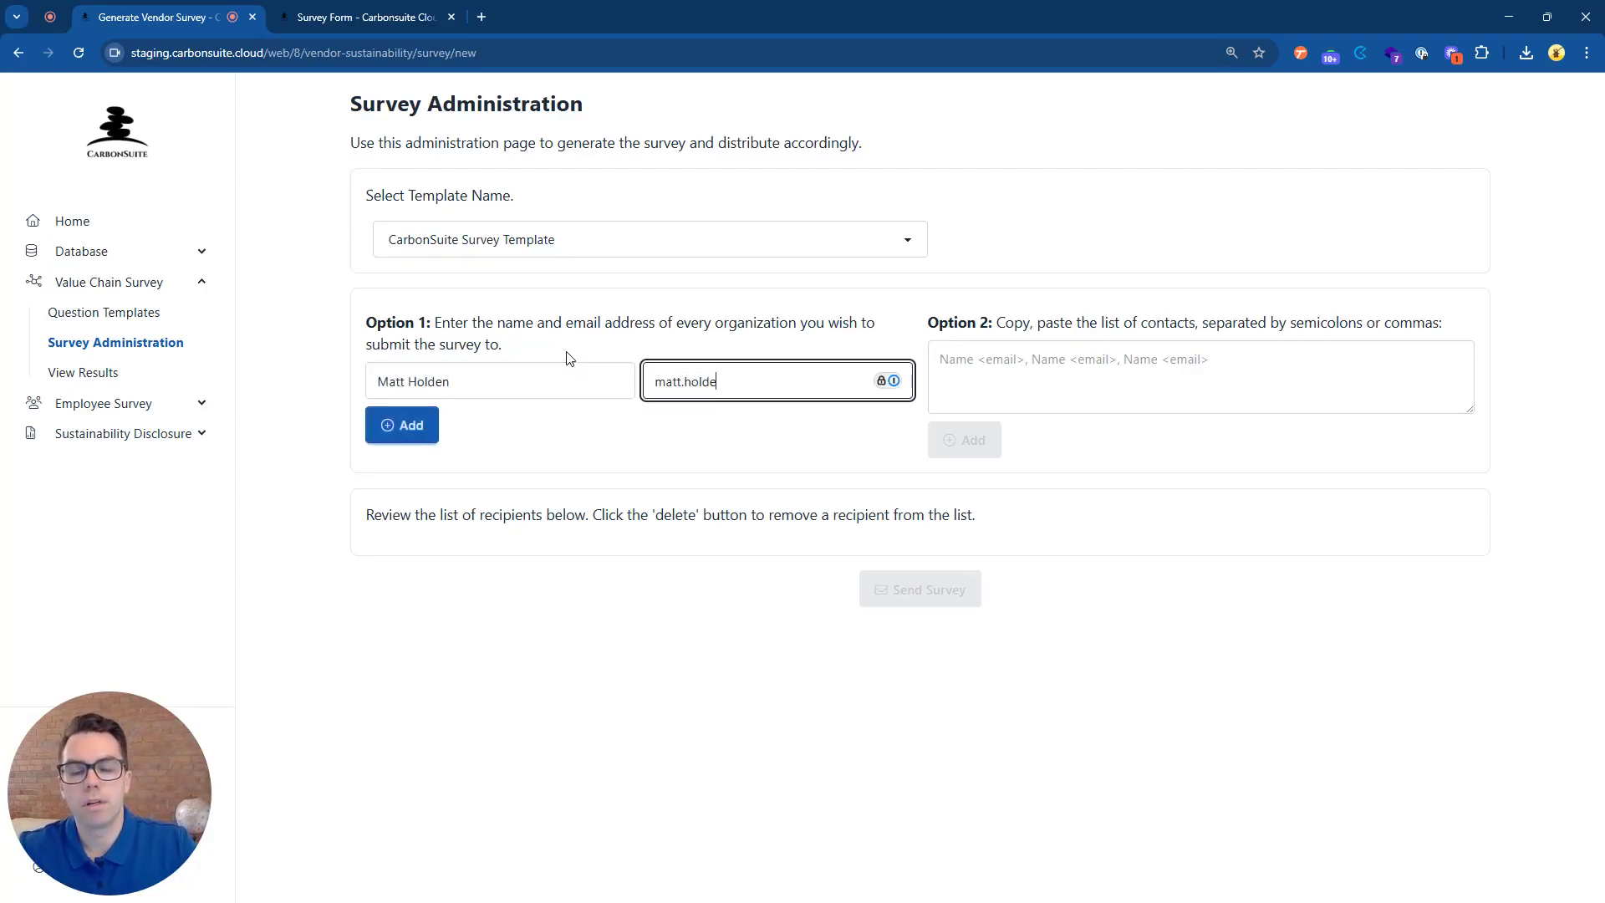
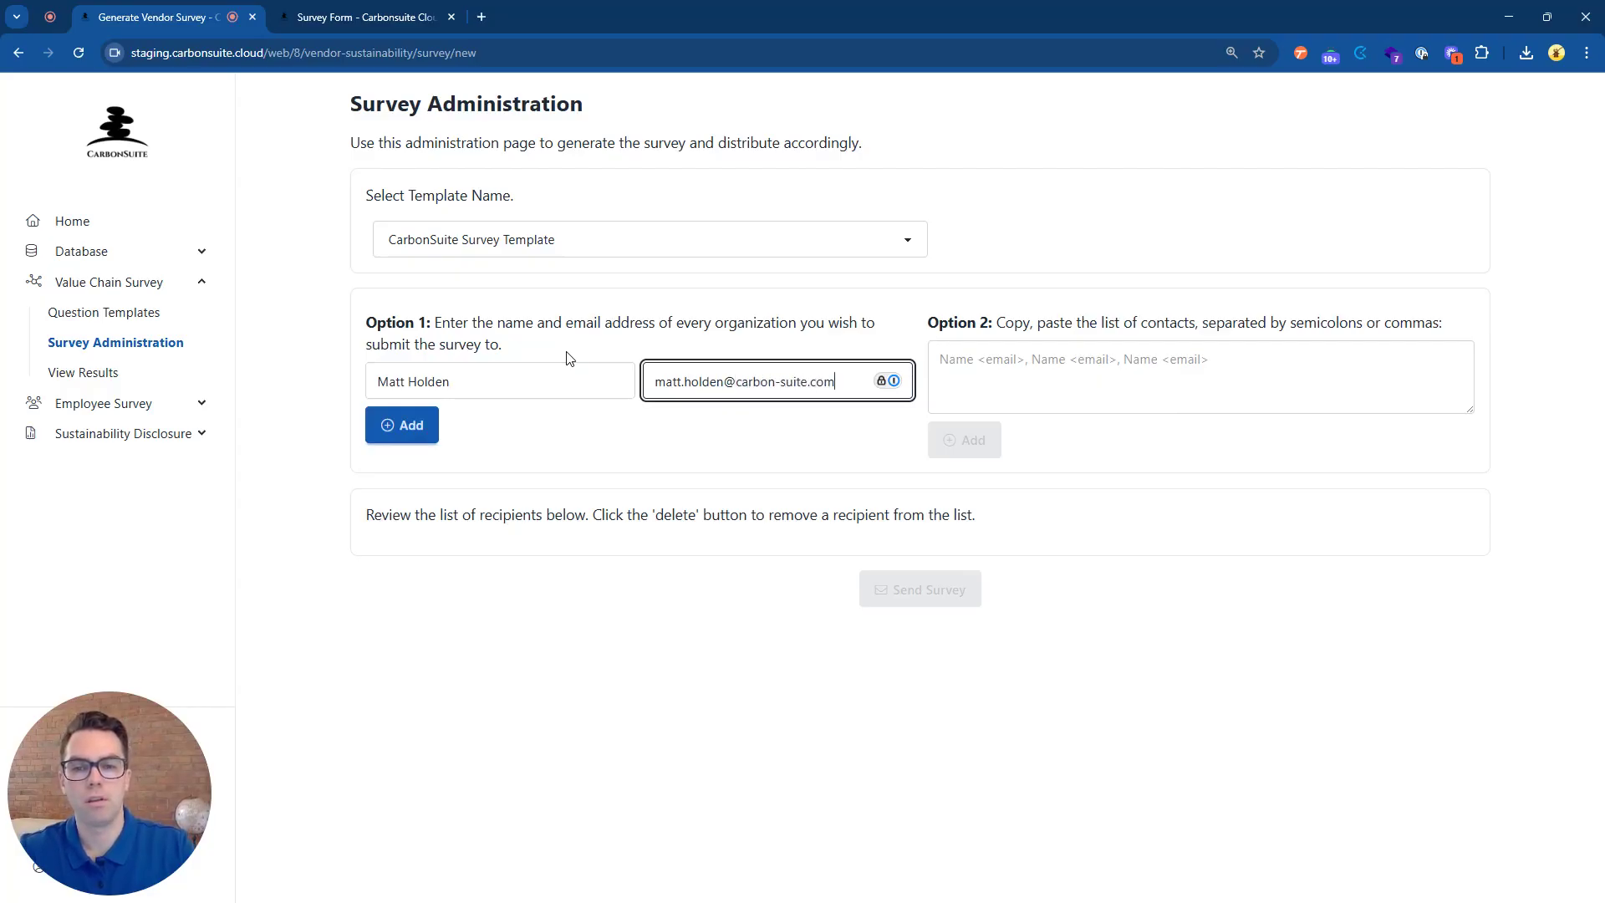
left_click(424, 428)
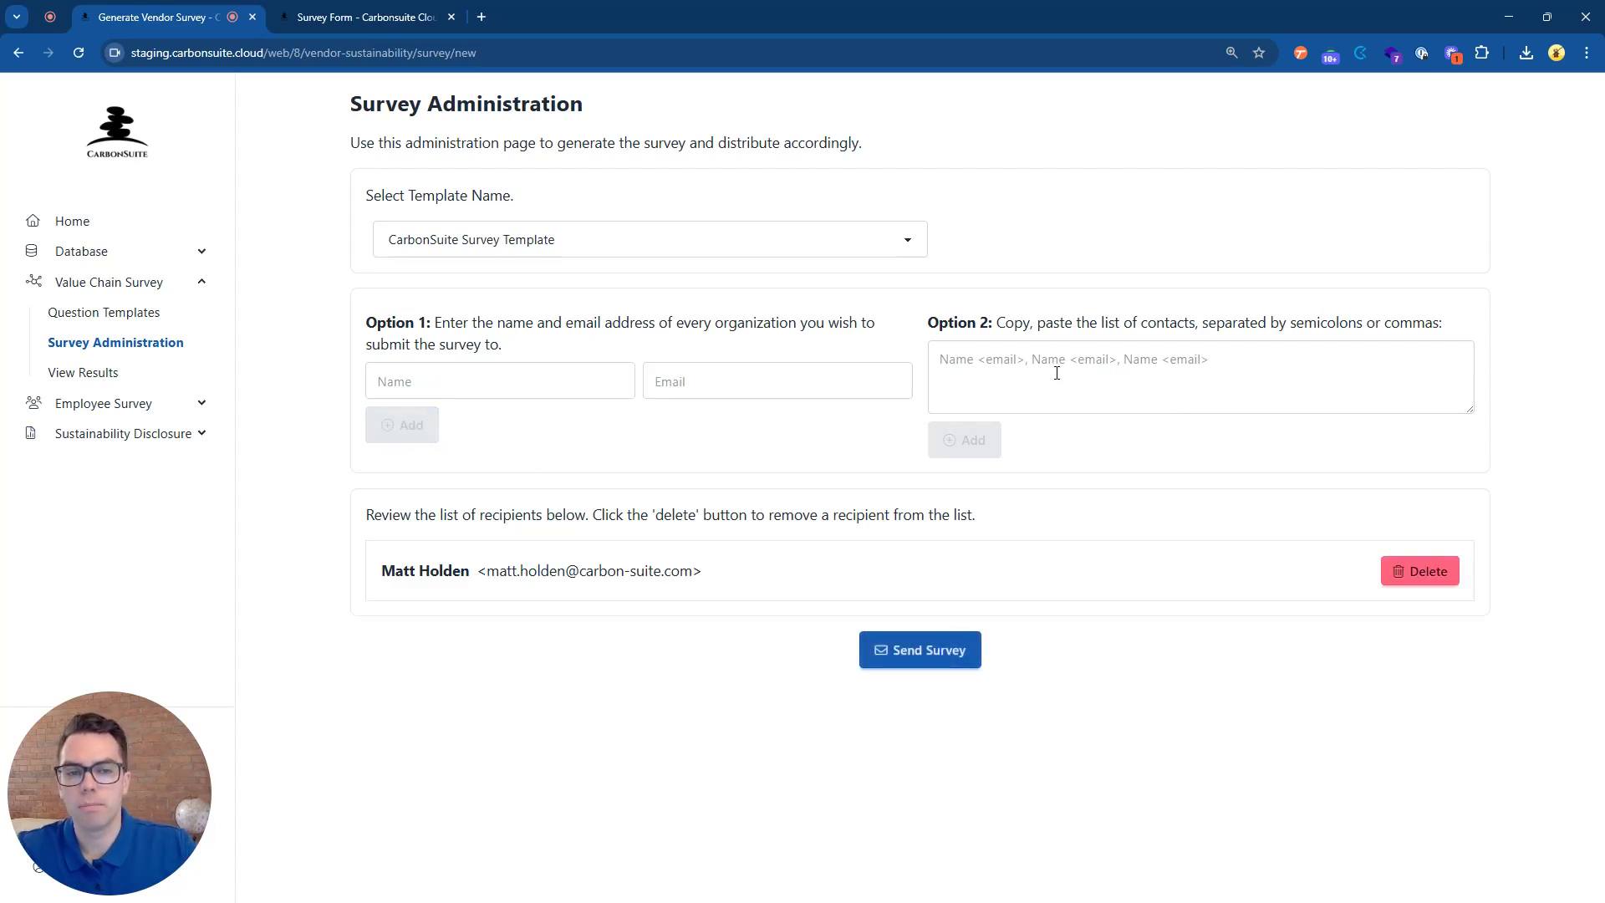
Send the survey, confirm it, and switch to the recipient's Survey Form tab.
left_click(951, 659)
left_click(889, 180)
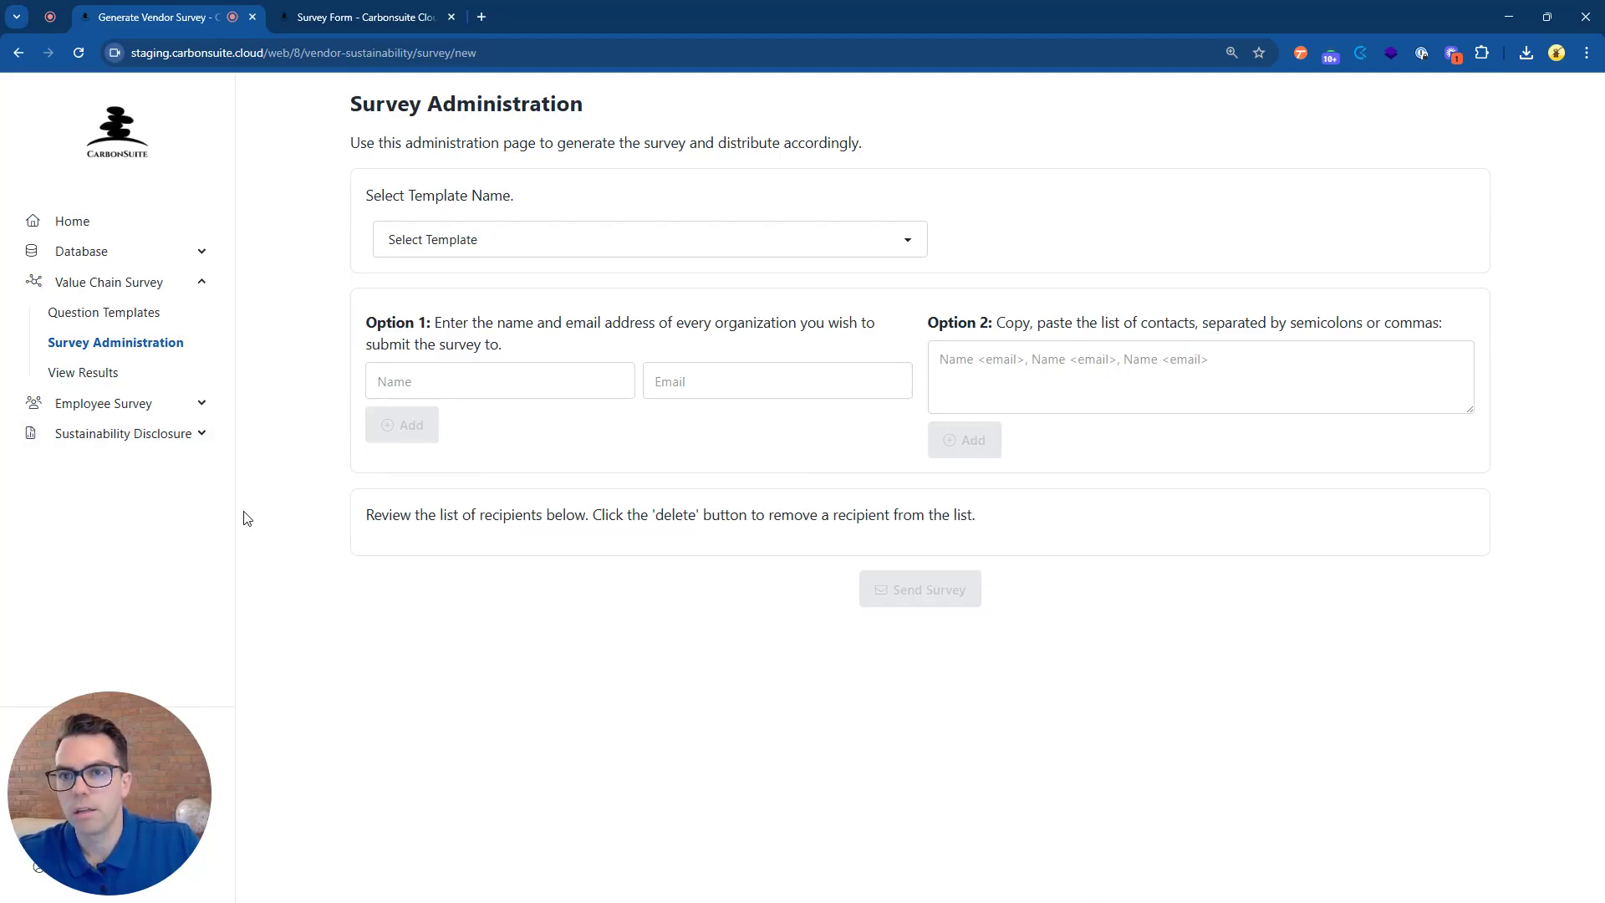
left_click(365, 15)
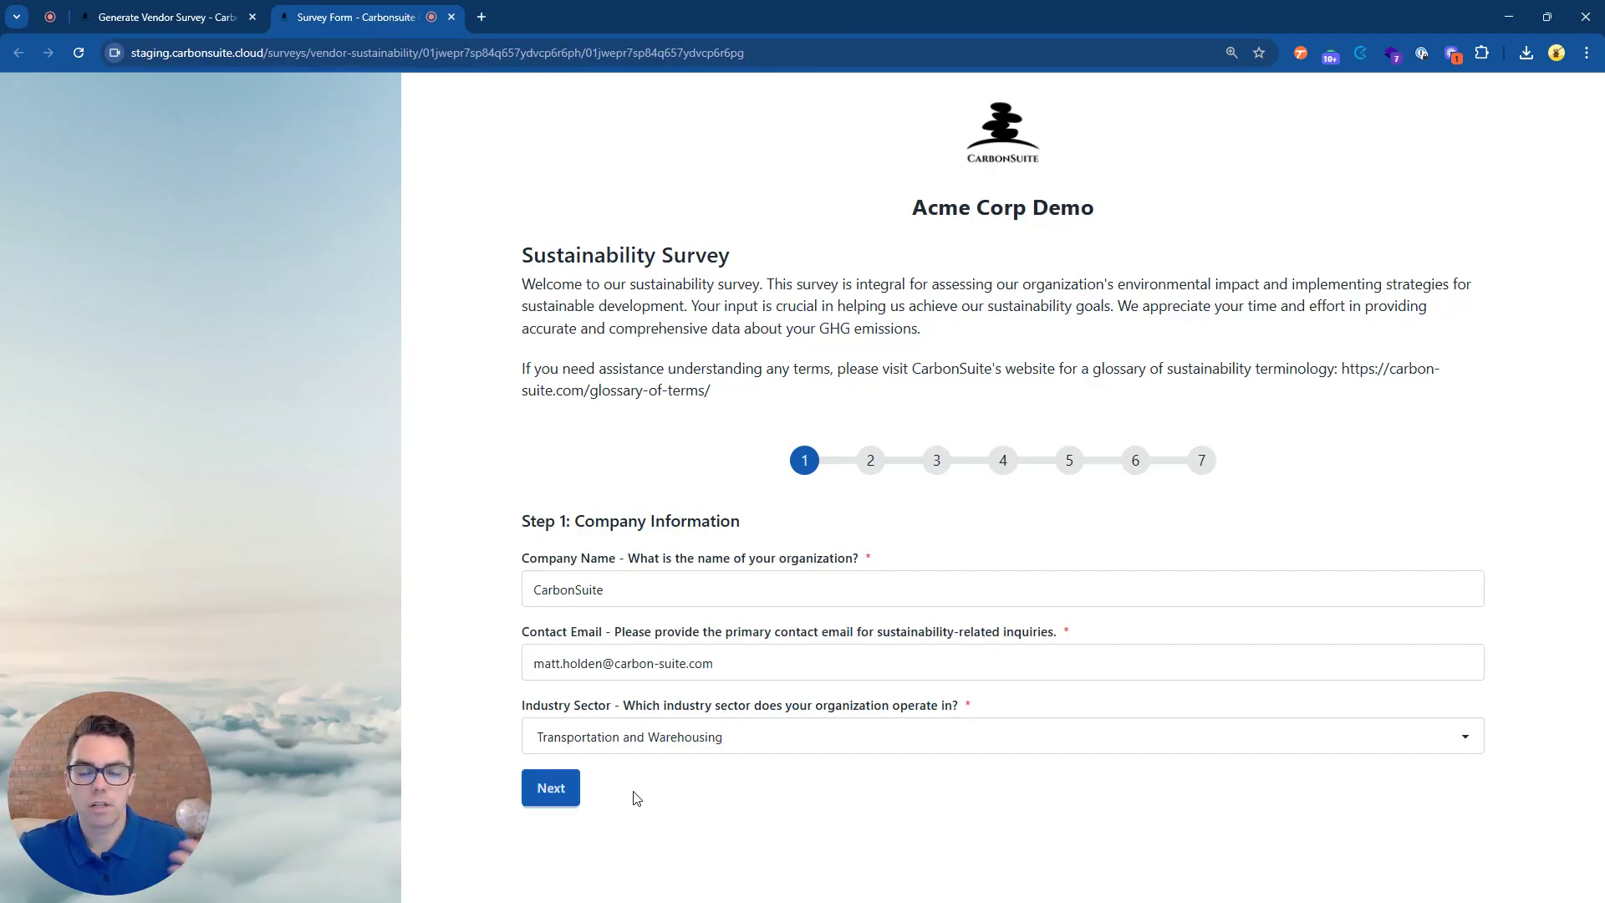
Advance to Step 2 and review its 01/01/2024–12/31/2024 reporting period and verification table.
left_click(551, 788)
scroll(557, 800, "down", 3)
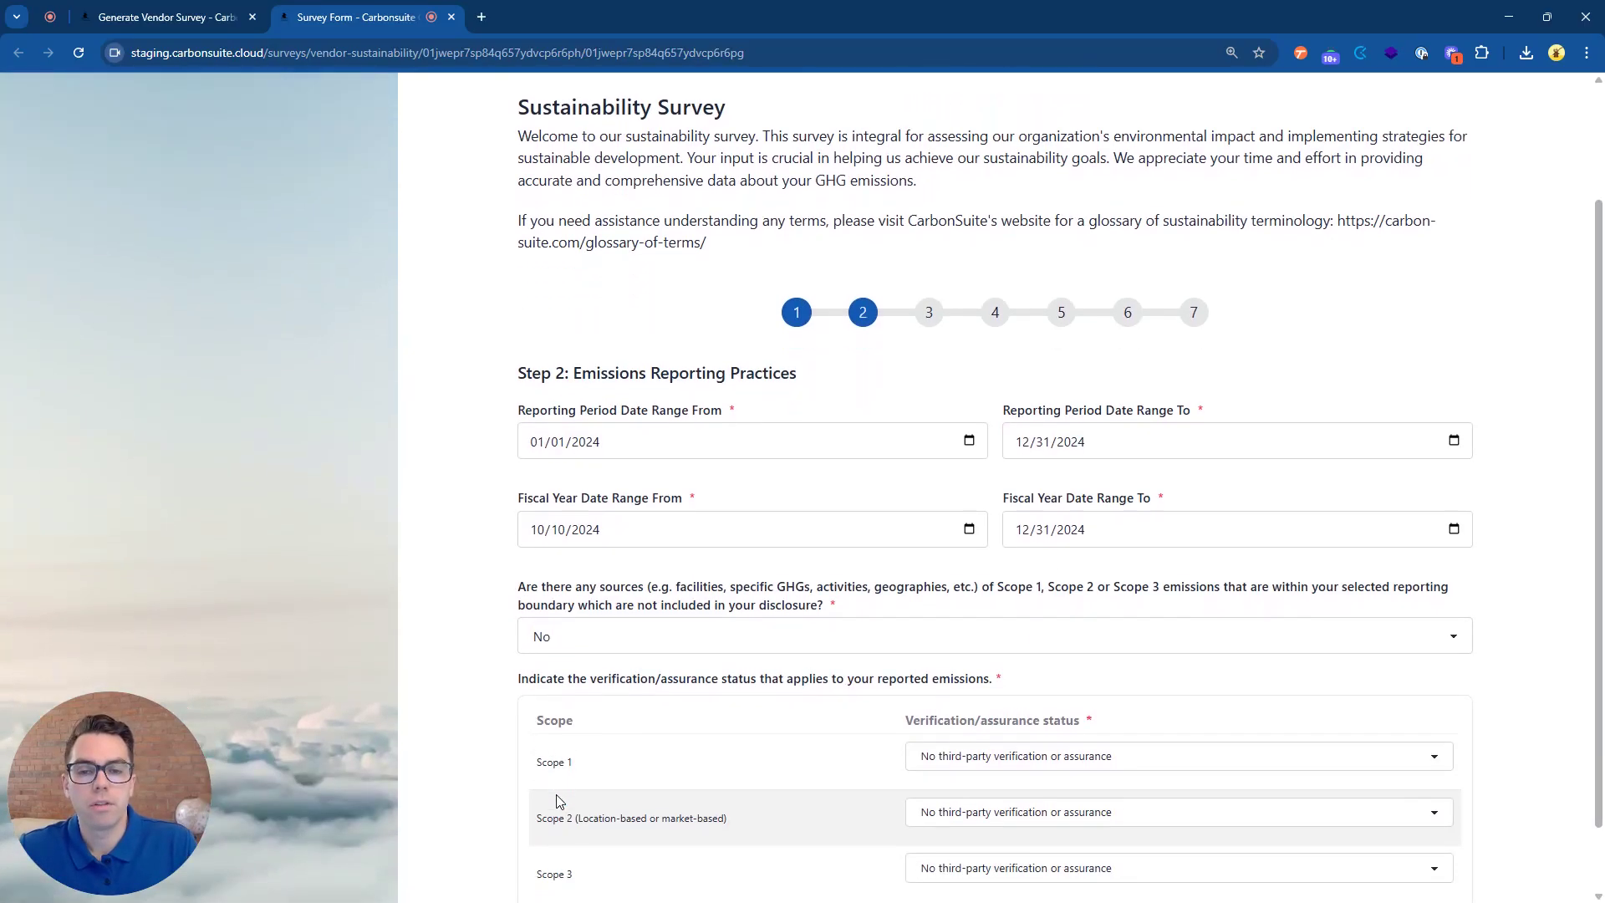
scroll(560, 802, "down", 1)
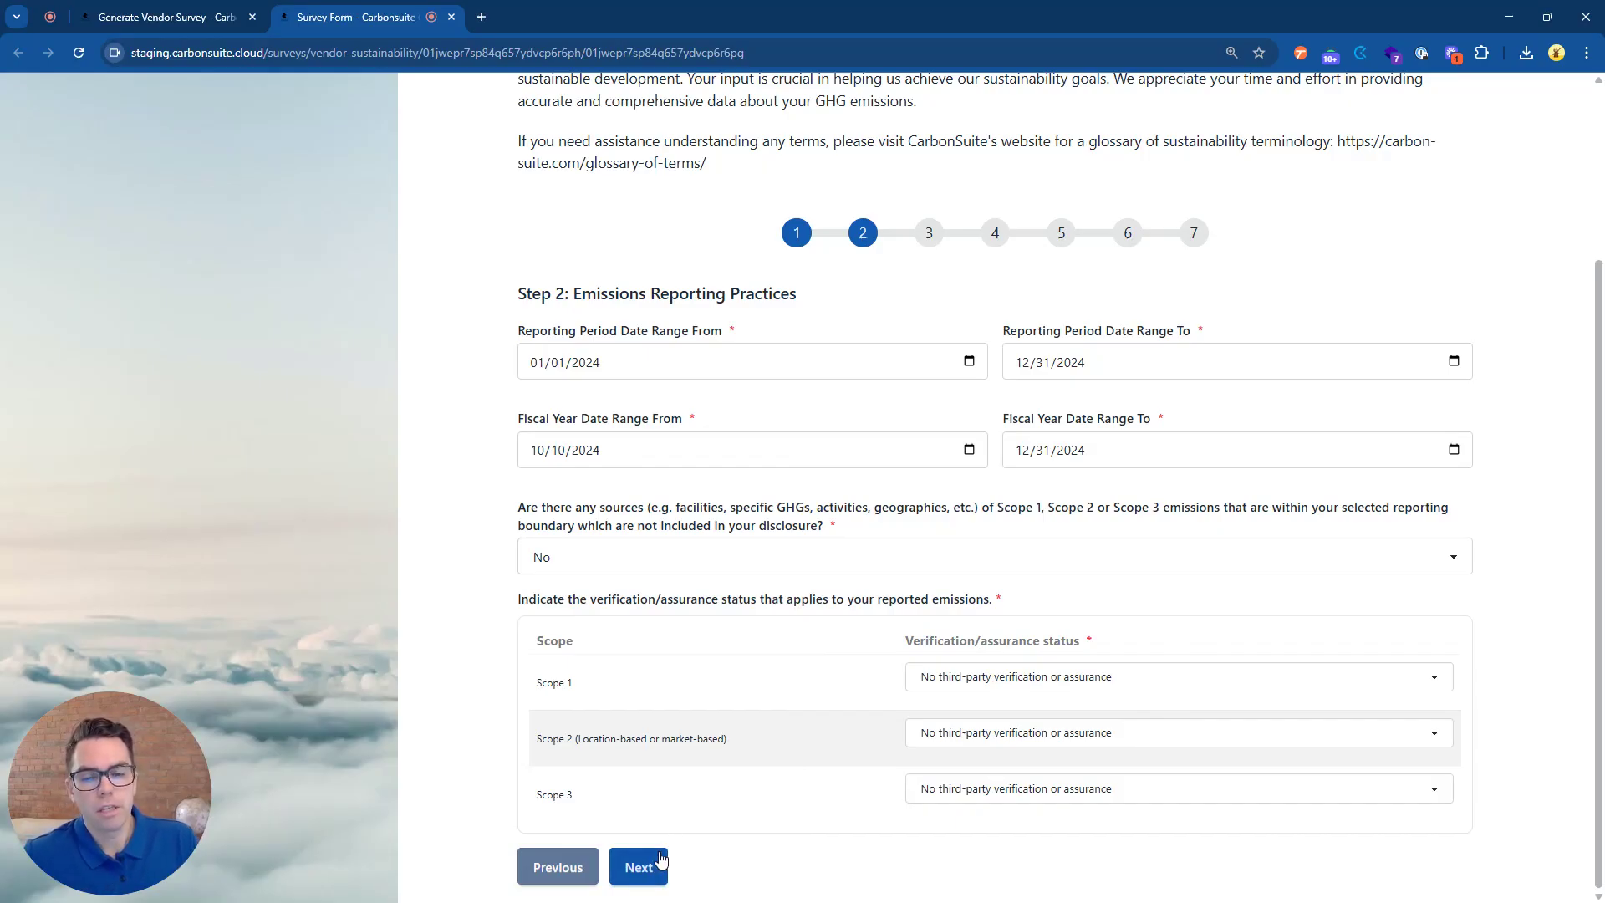
scroll(677, 739, "up", 1)
scroll(674, 742, "down", 1)
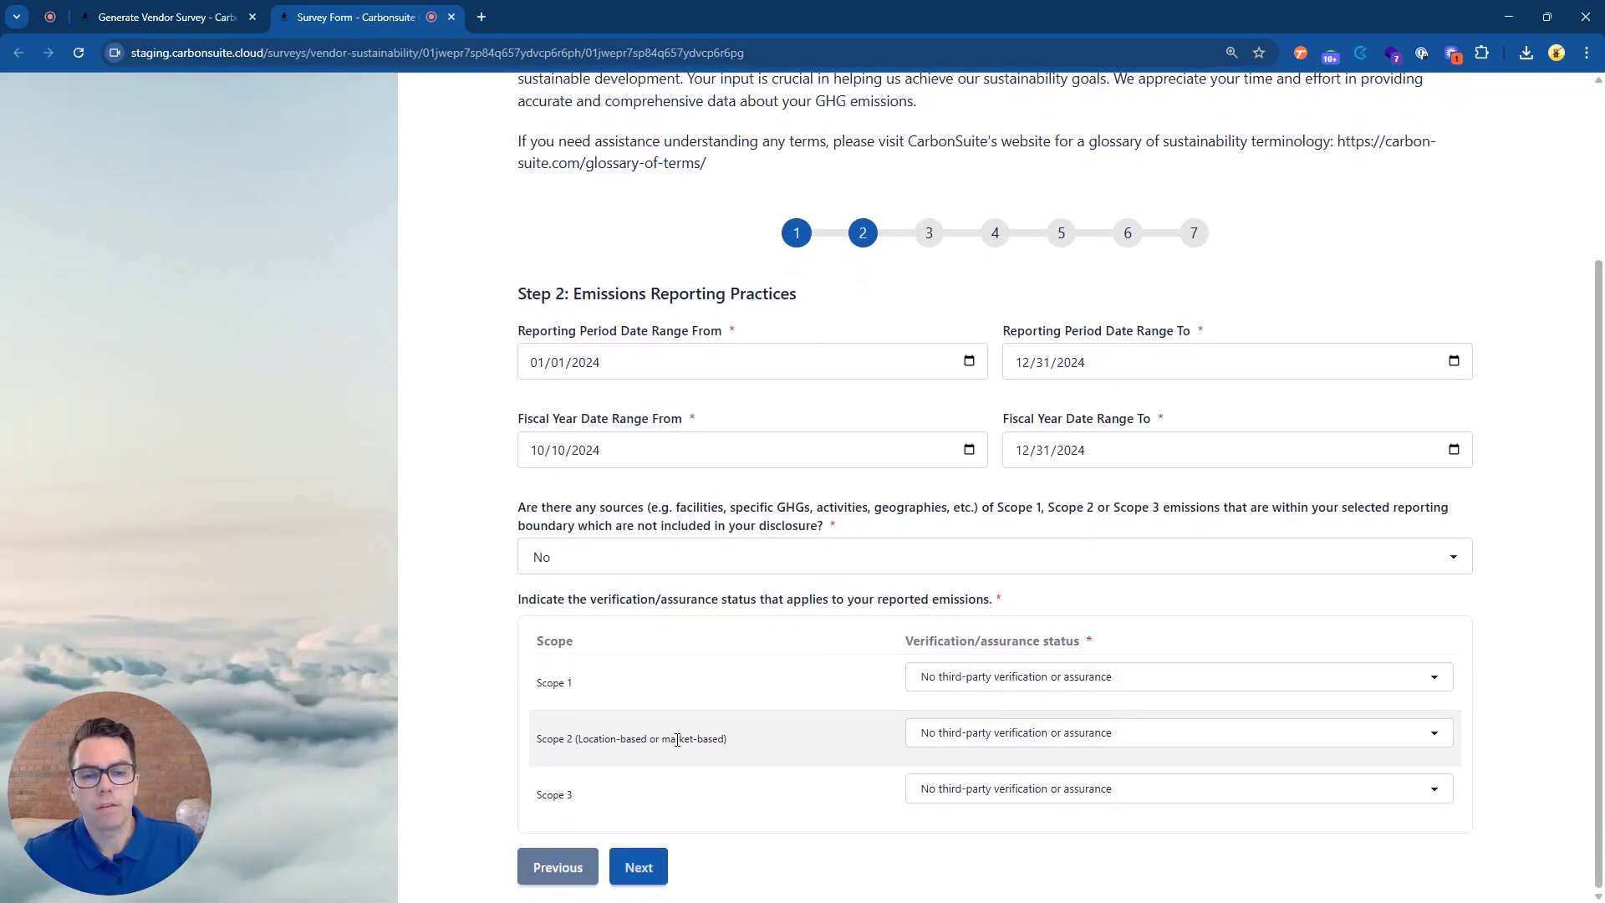
Page through Supply Chain, Corporate GHG Emissions, Energy Usage and Water Usage to Step 7, Emissions Allocation.
left_click(646, 869)
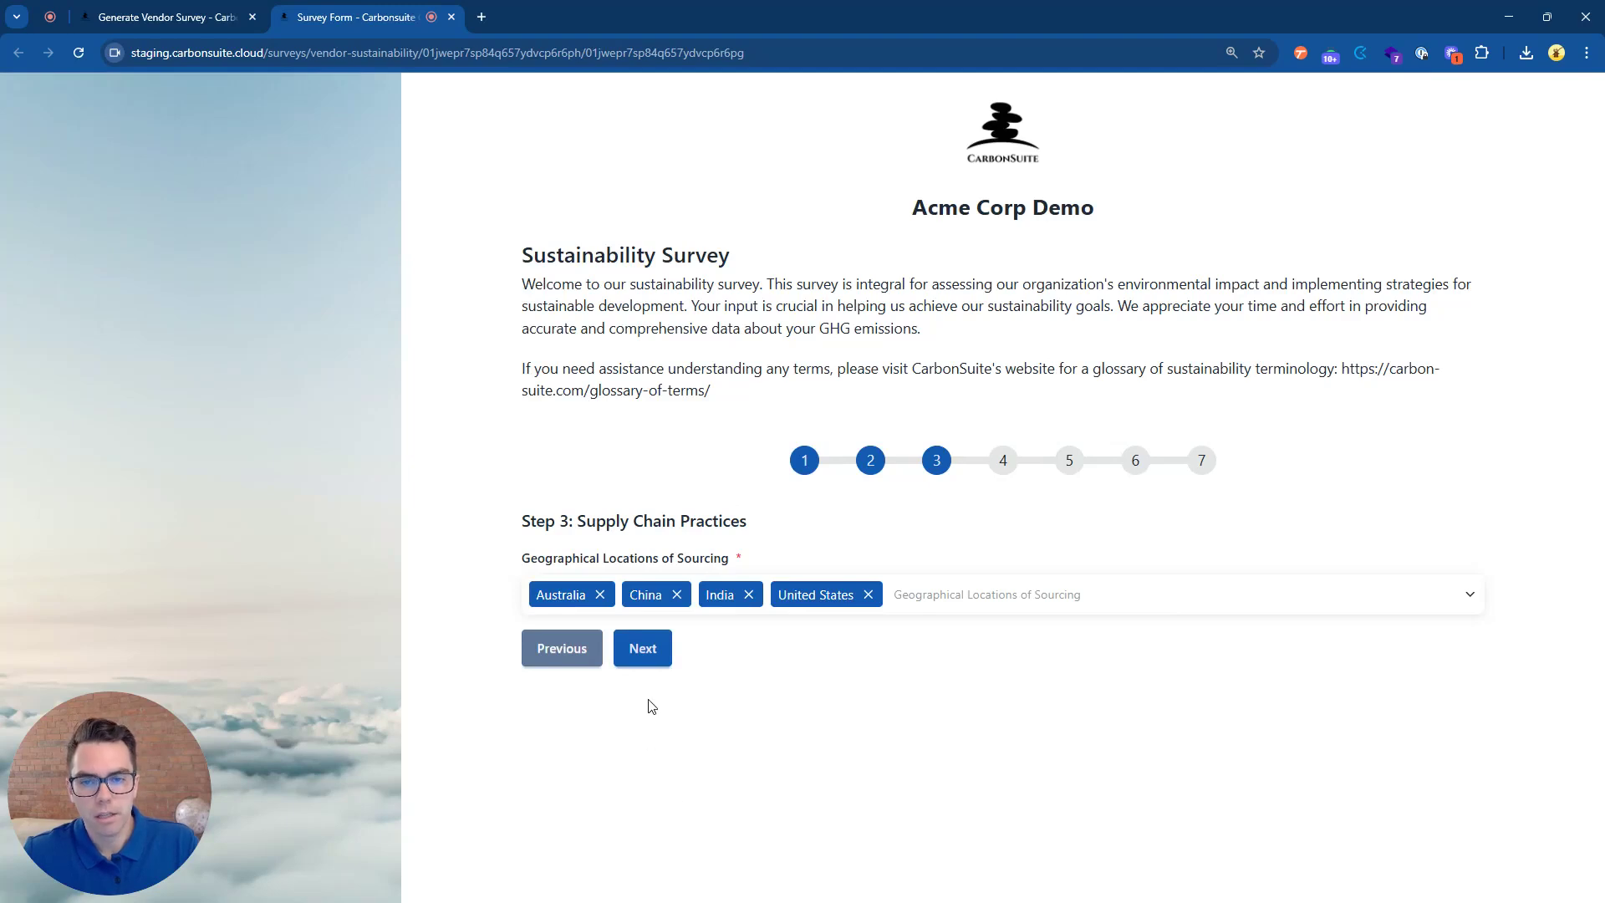
left_click(664, 653)
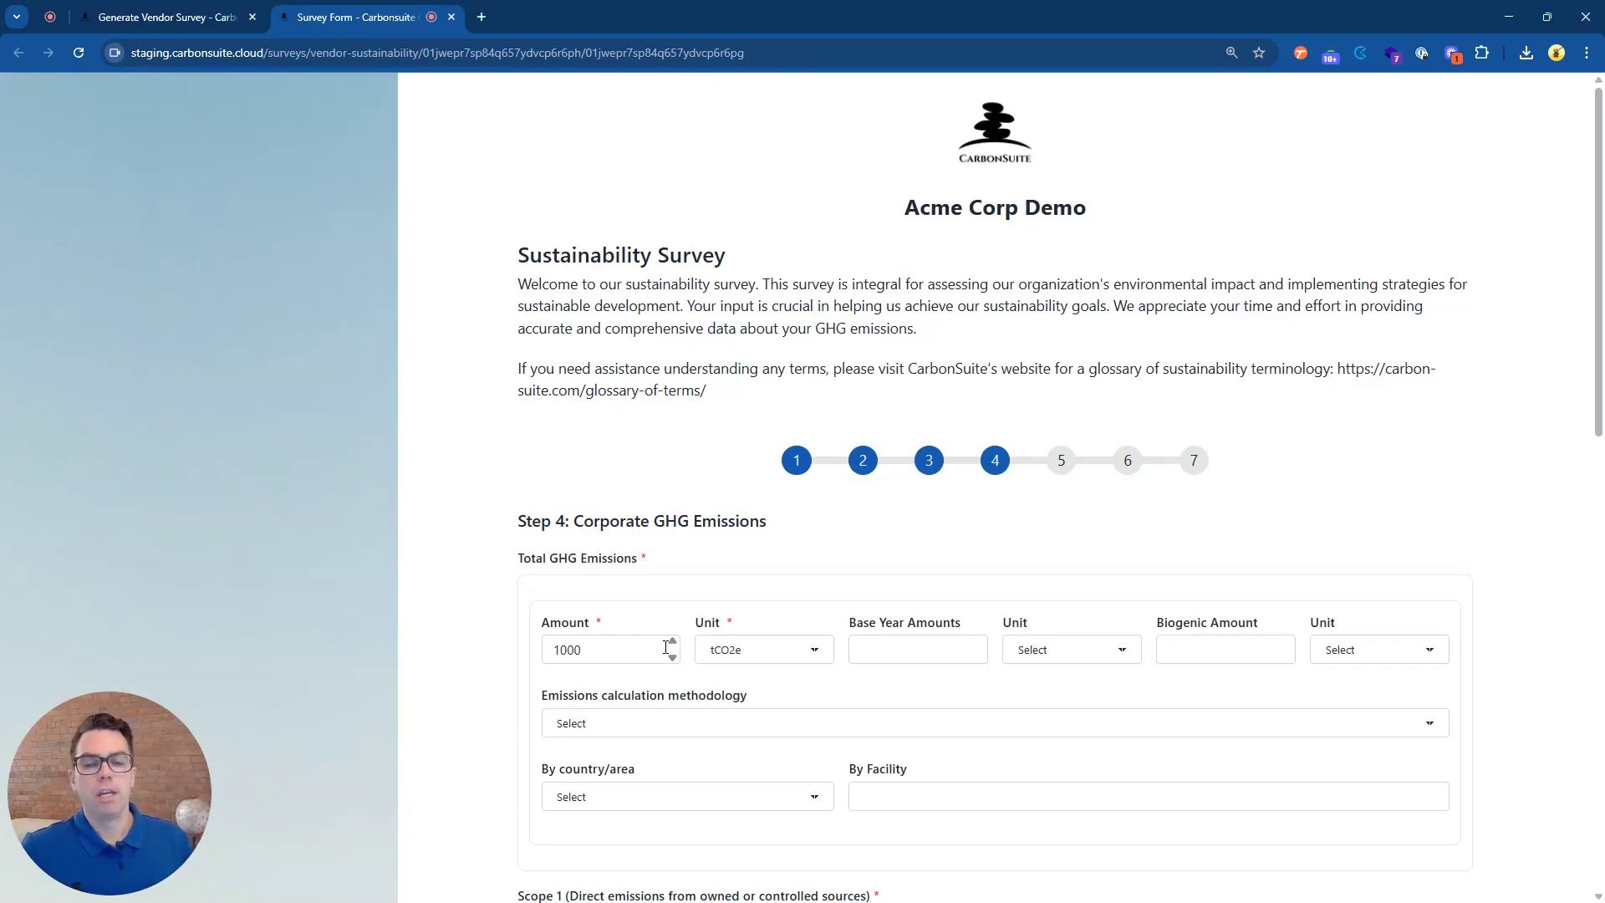
scroll(667, 648, "down", 4)
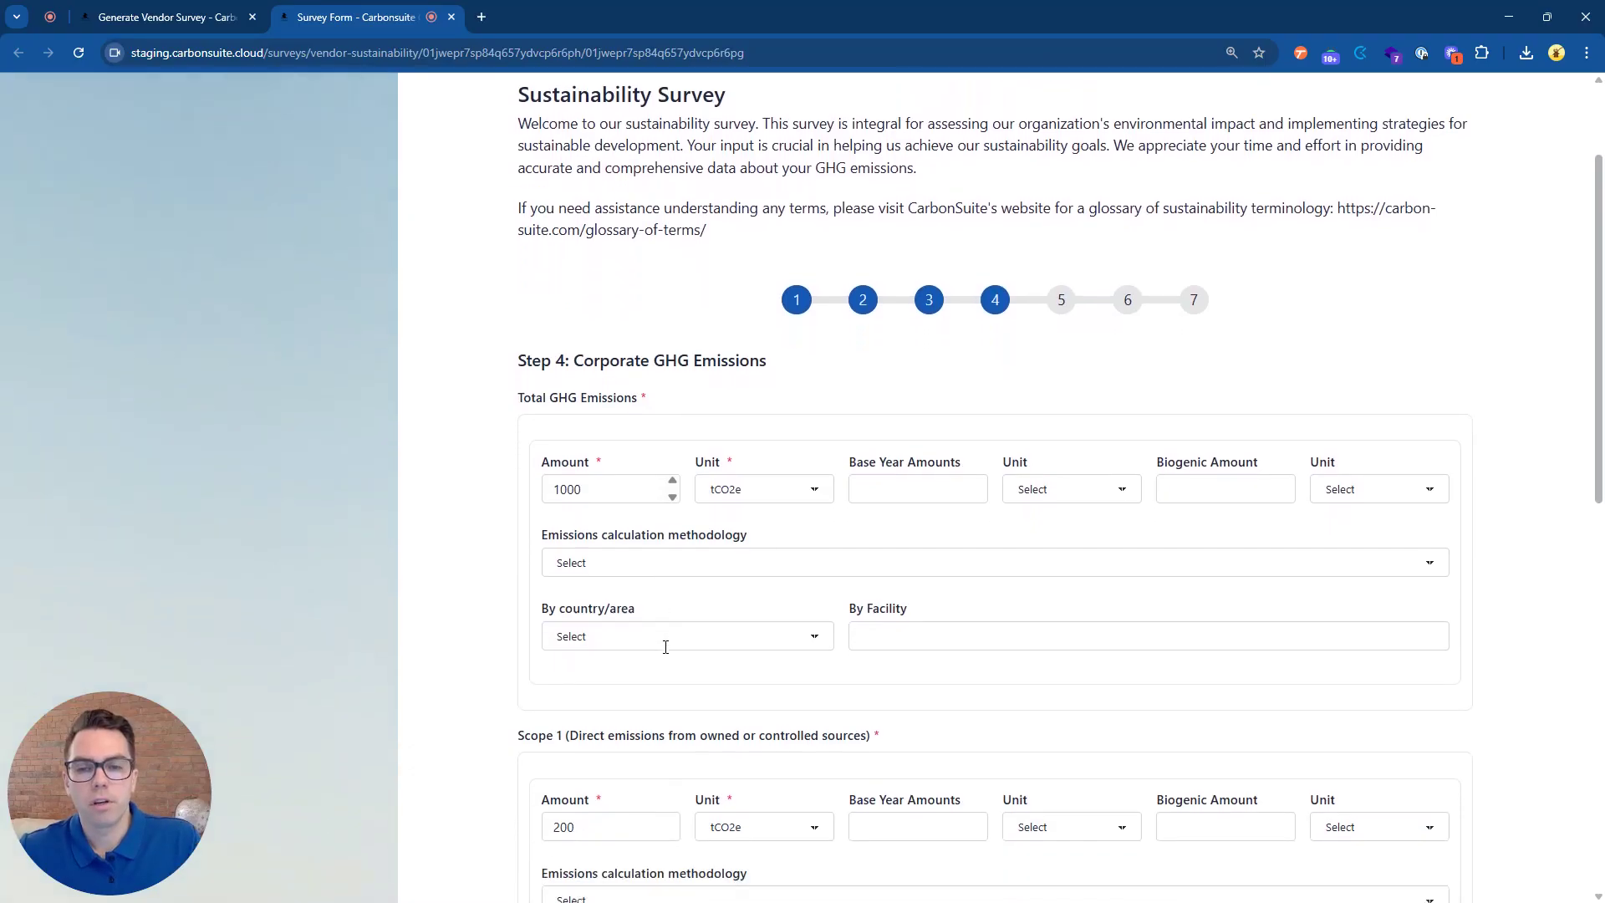
scroll(666, 652, "down", 2)
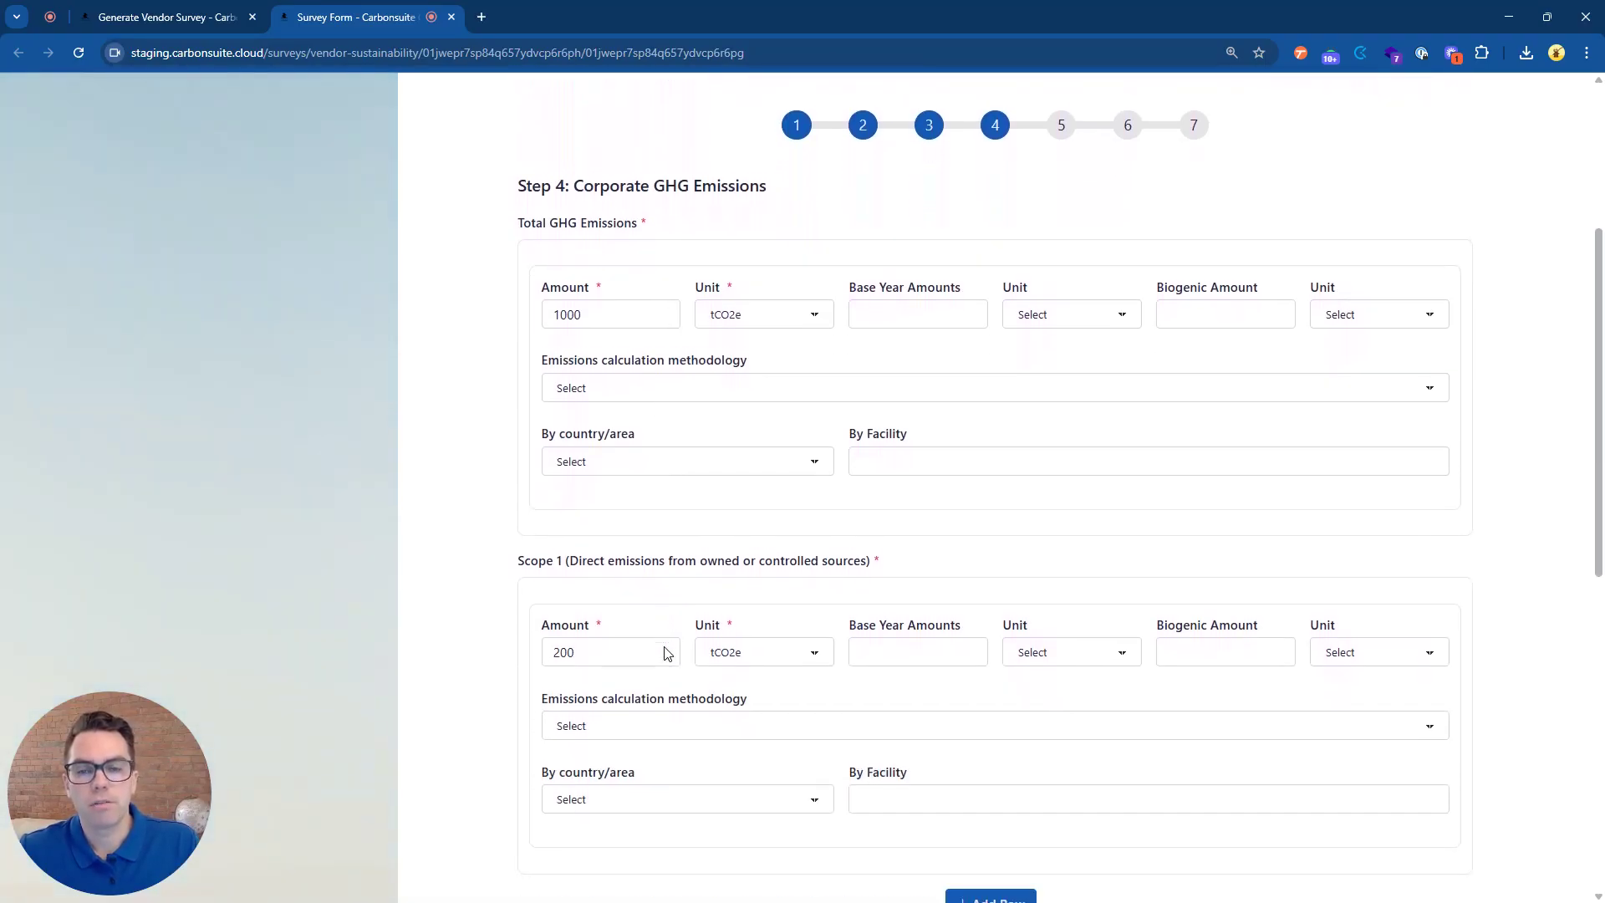
scroll(666, 652, "down", 2)
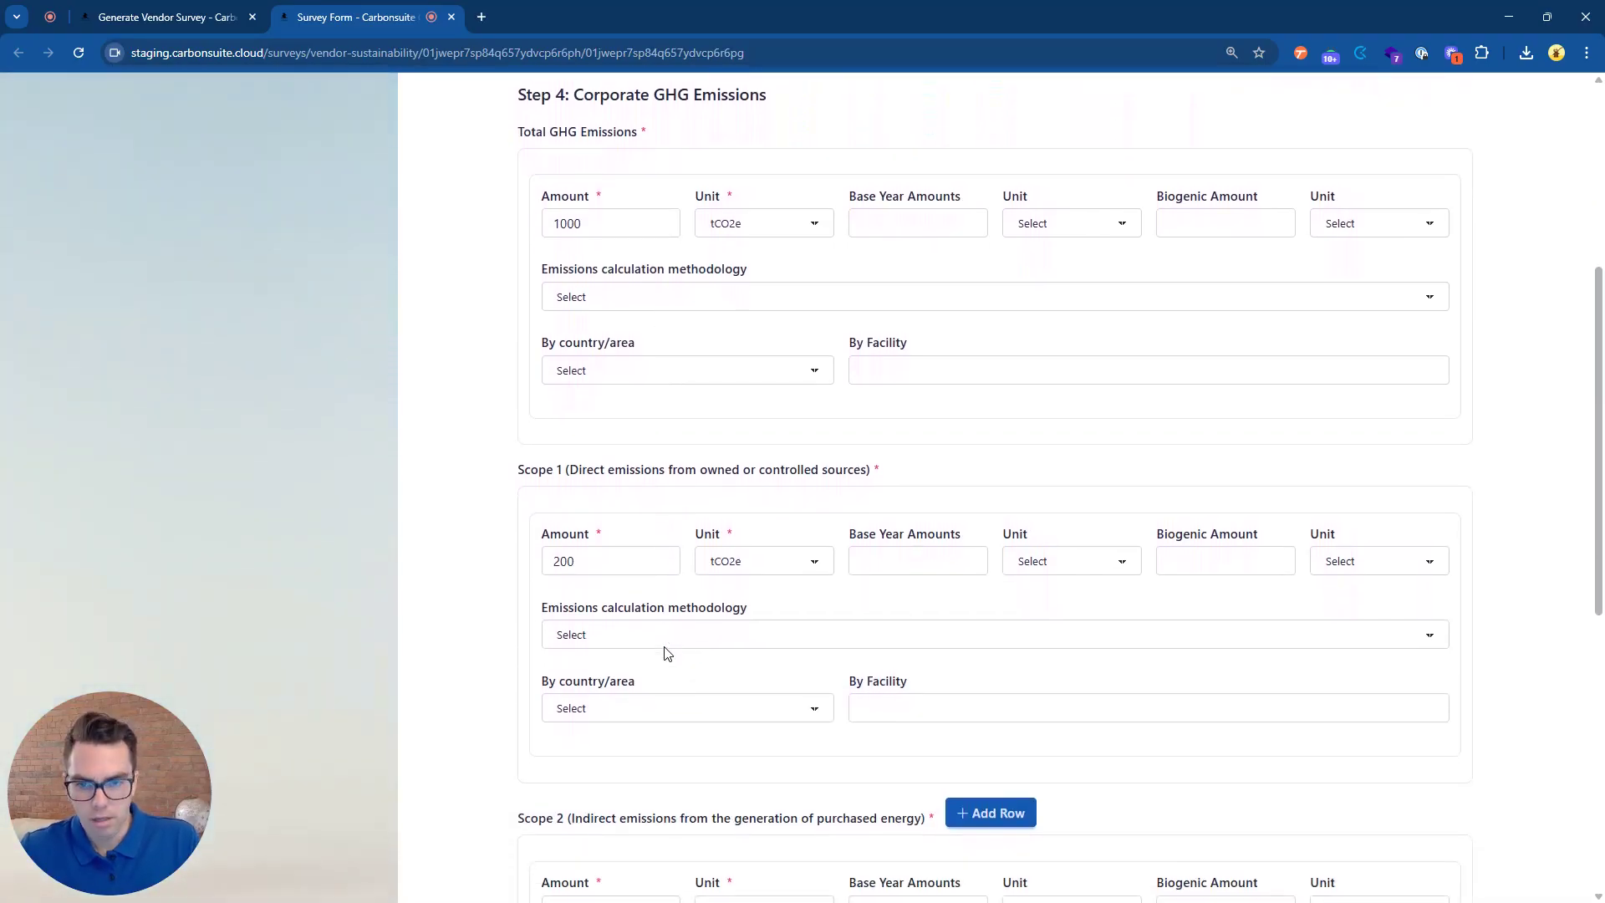
scroll(666, 653, "down", 4)
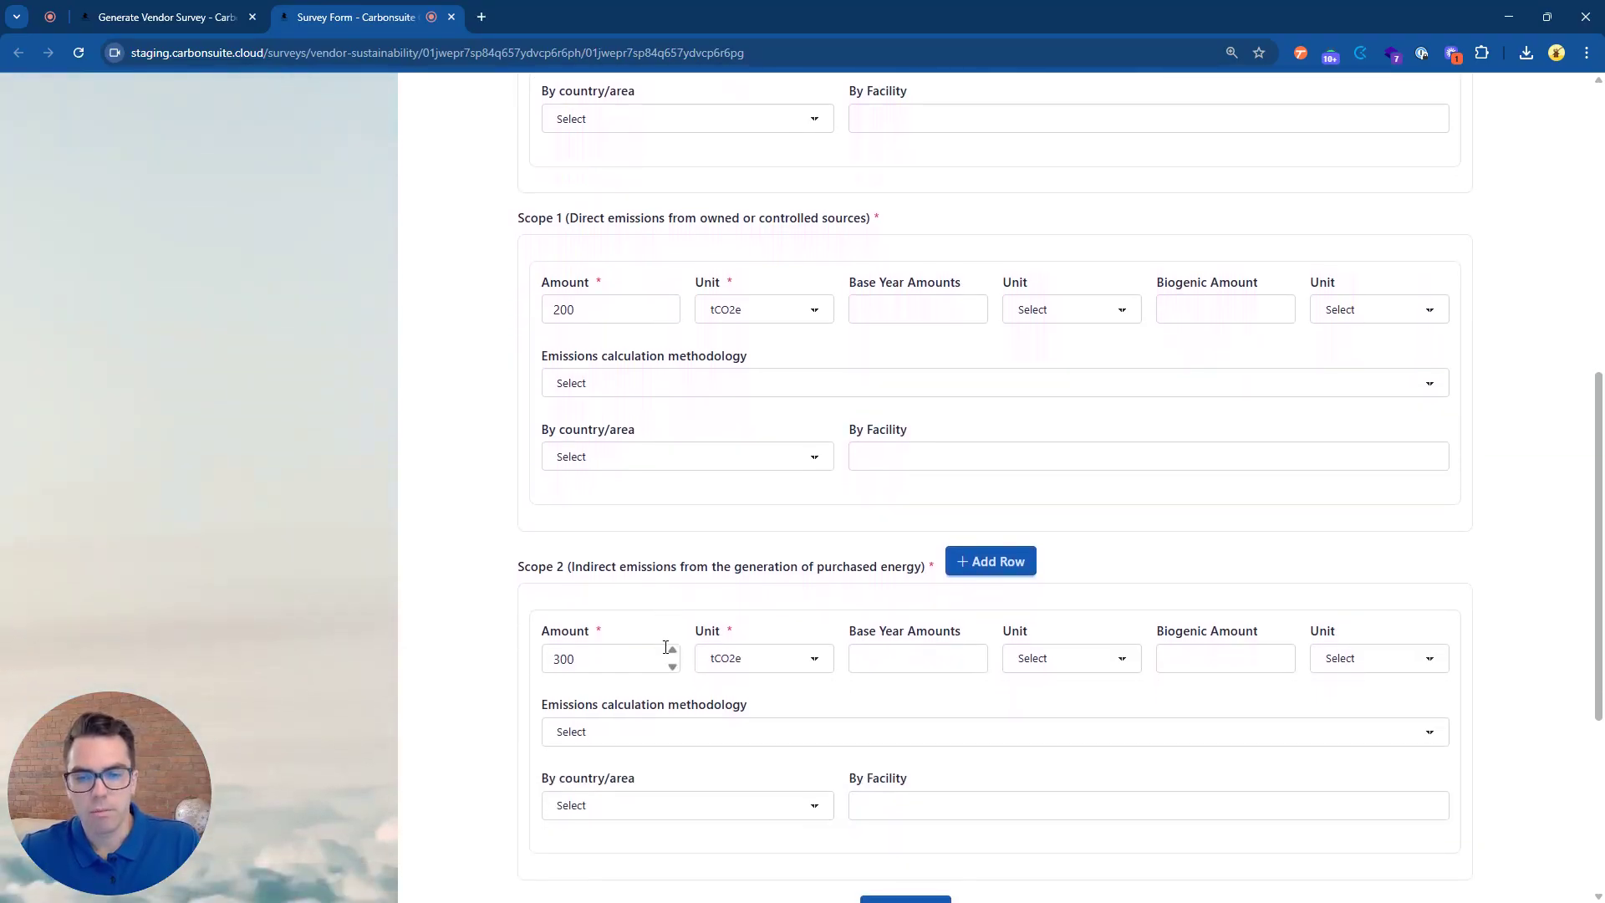
scroll(666, 653, "down", 3)
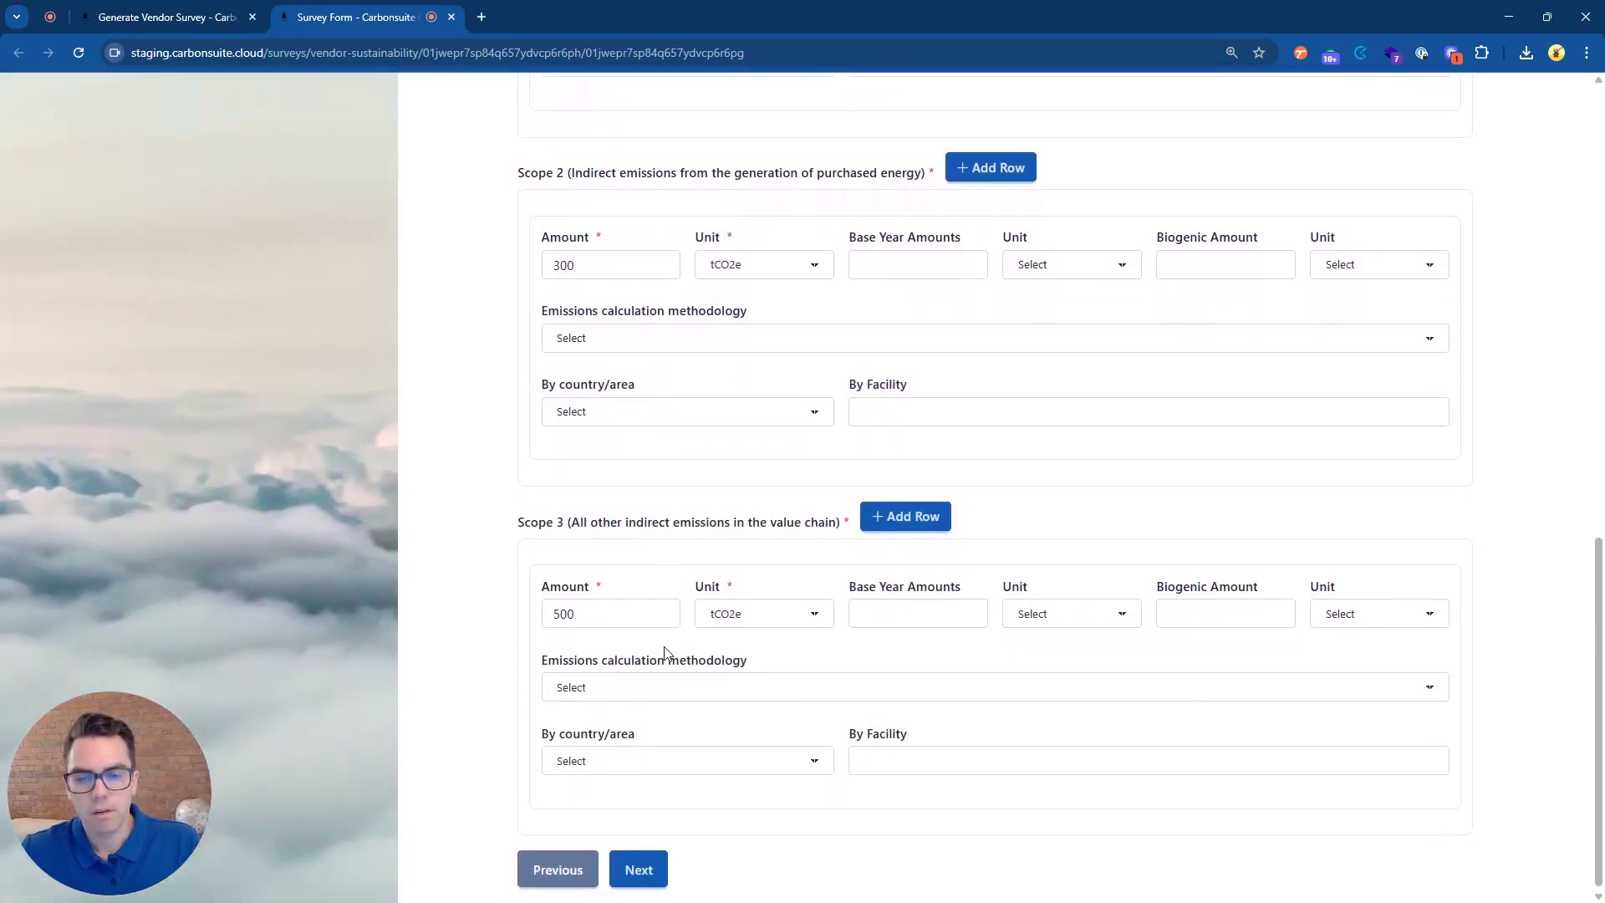
left_click(649, 862)
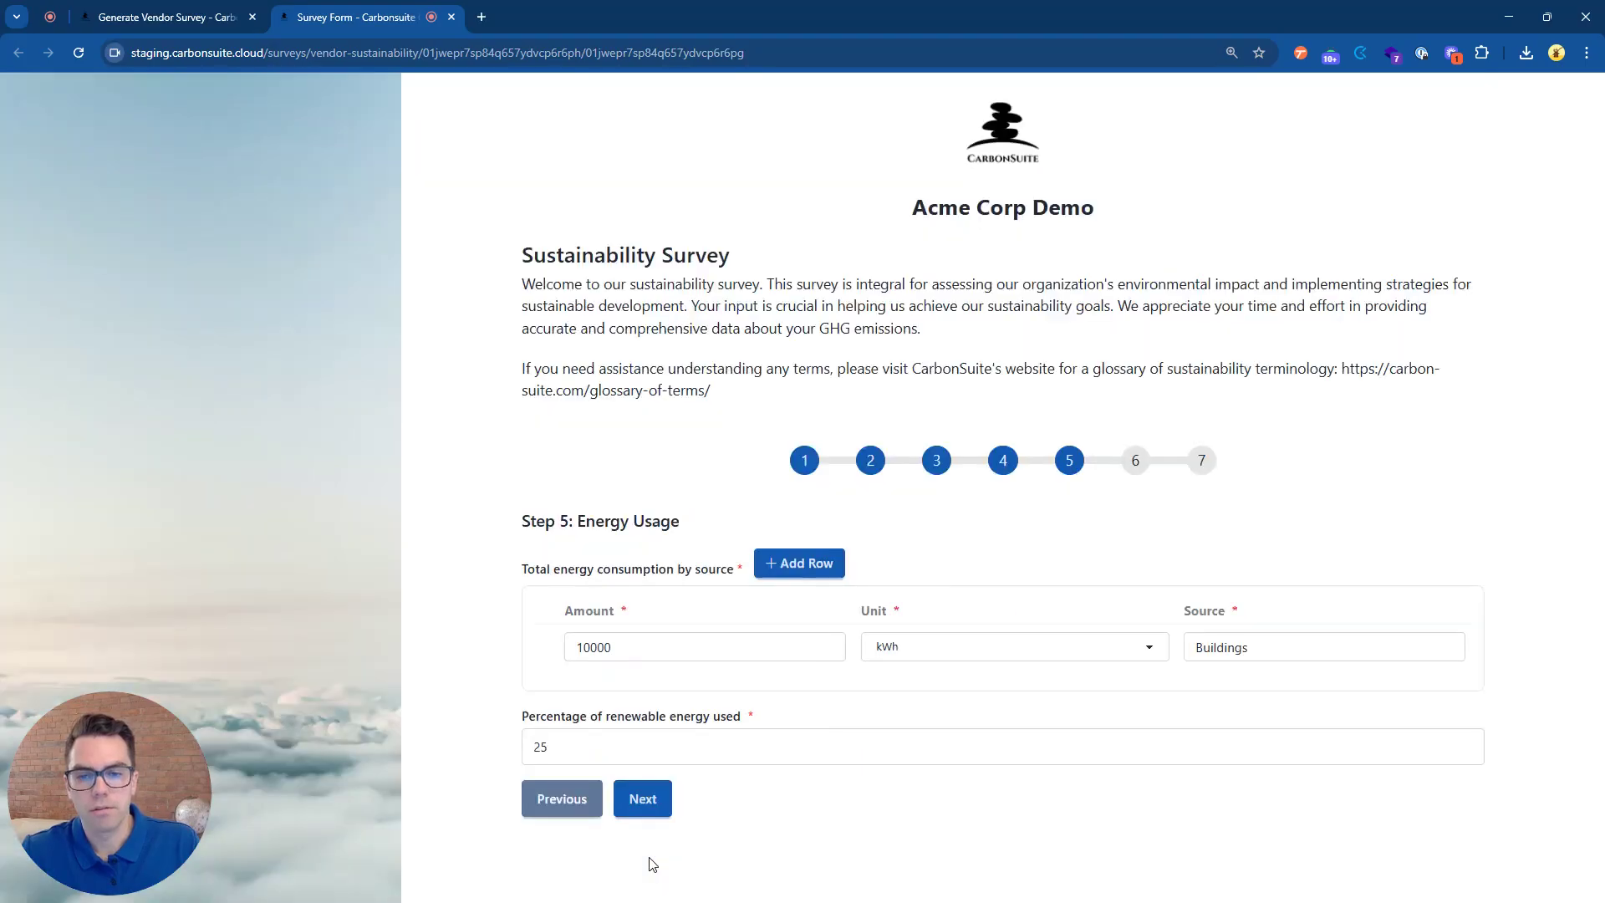
left_click(643, 799)
left_click(655, 730)
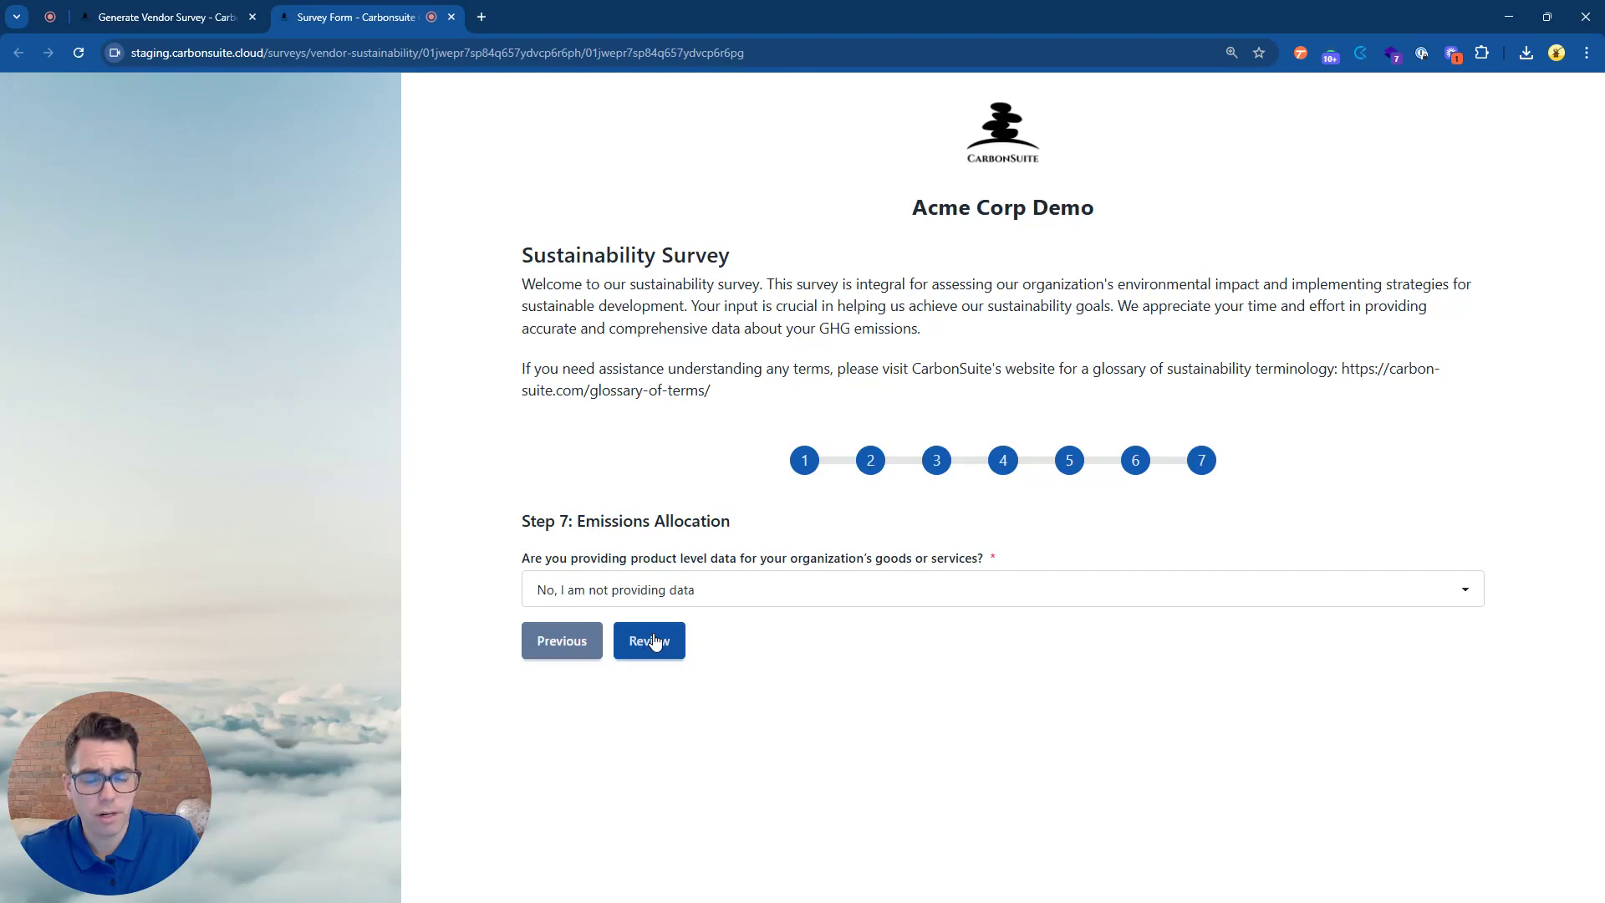
Scroll through Review Your Responses, then confirm and submit the survey.
left_click(654, 641)
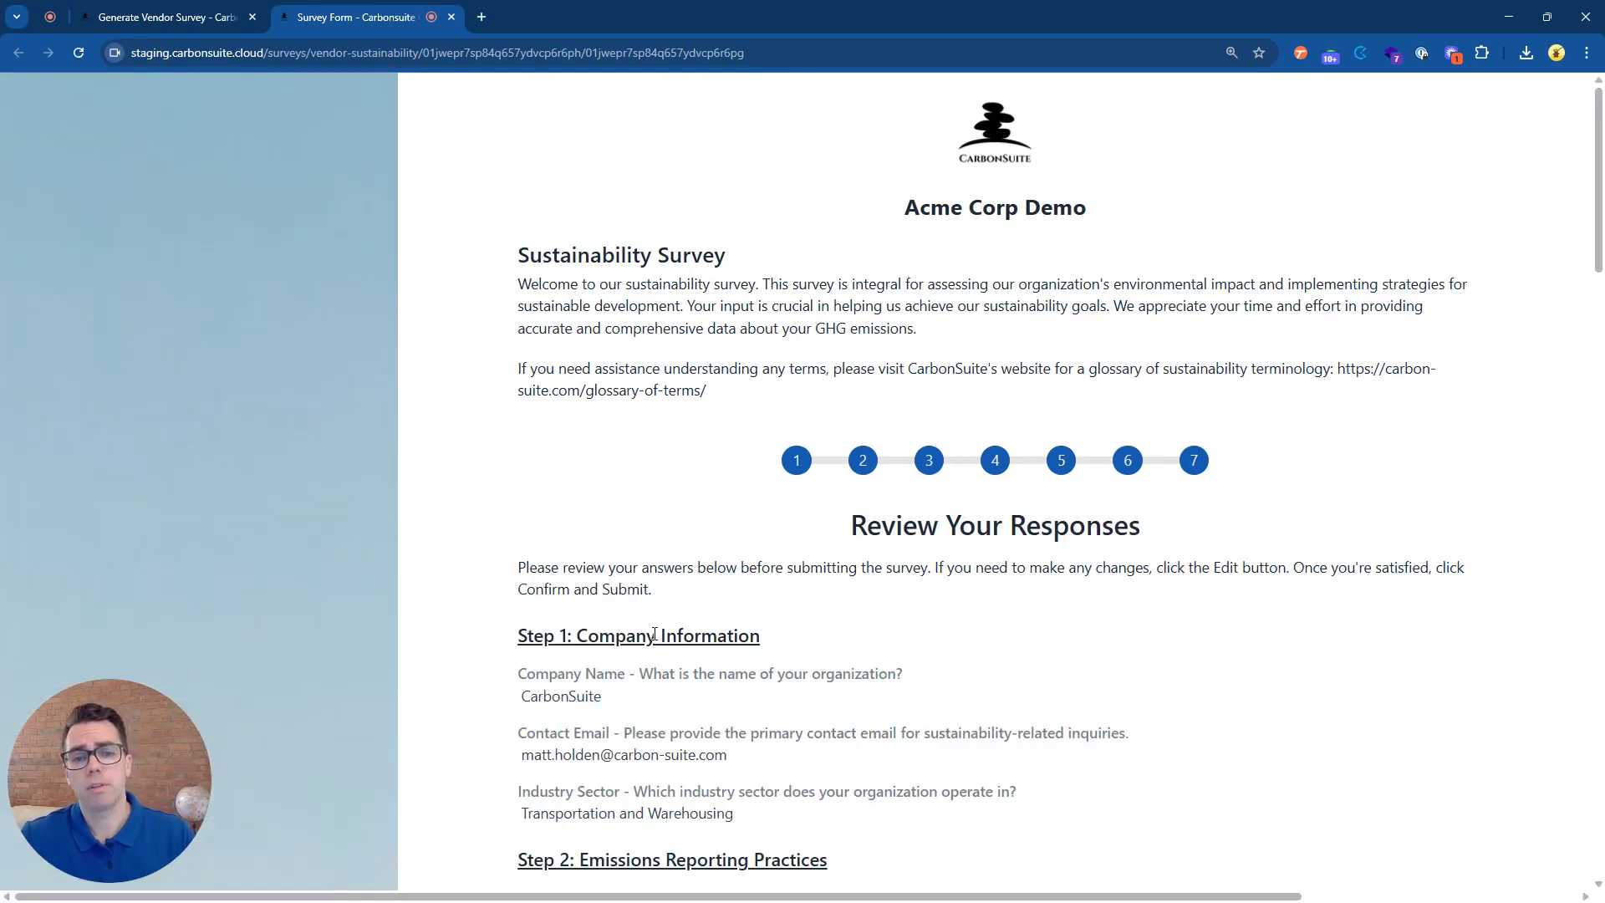
scroll(655, 635, "down", 3)
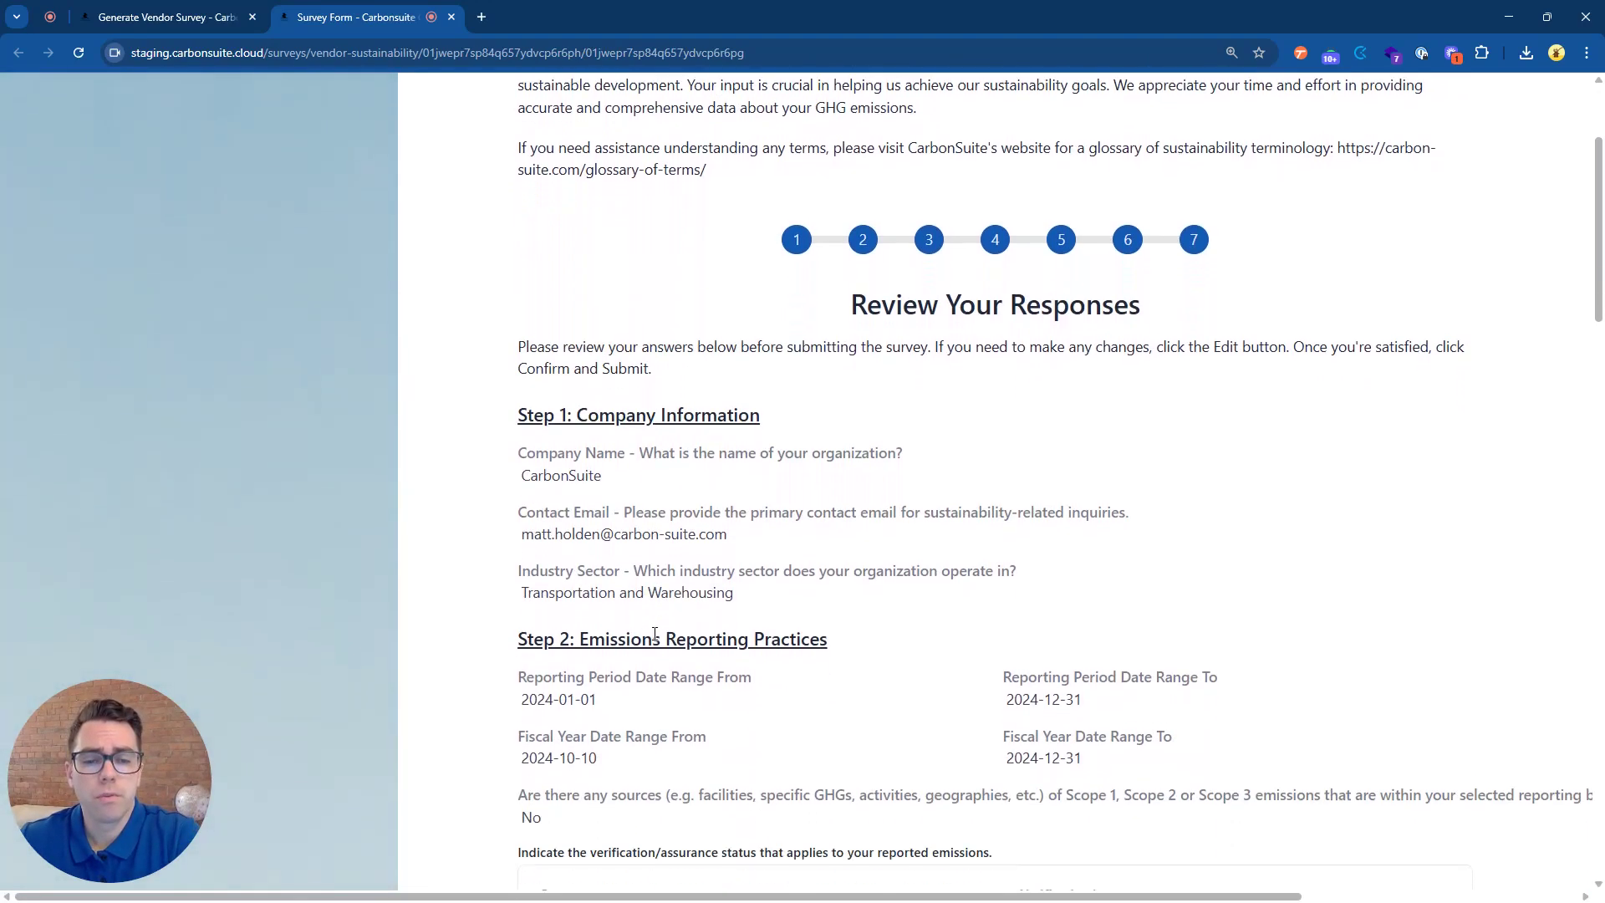
scroll(654, 641, "down", 7)
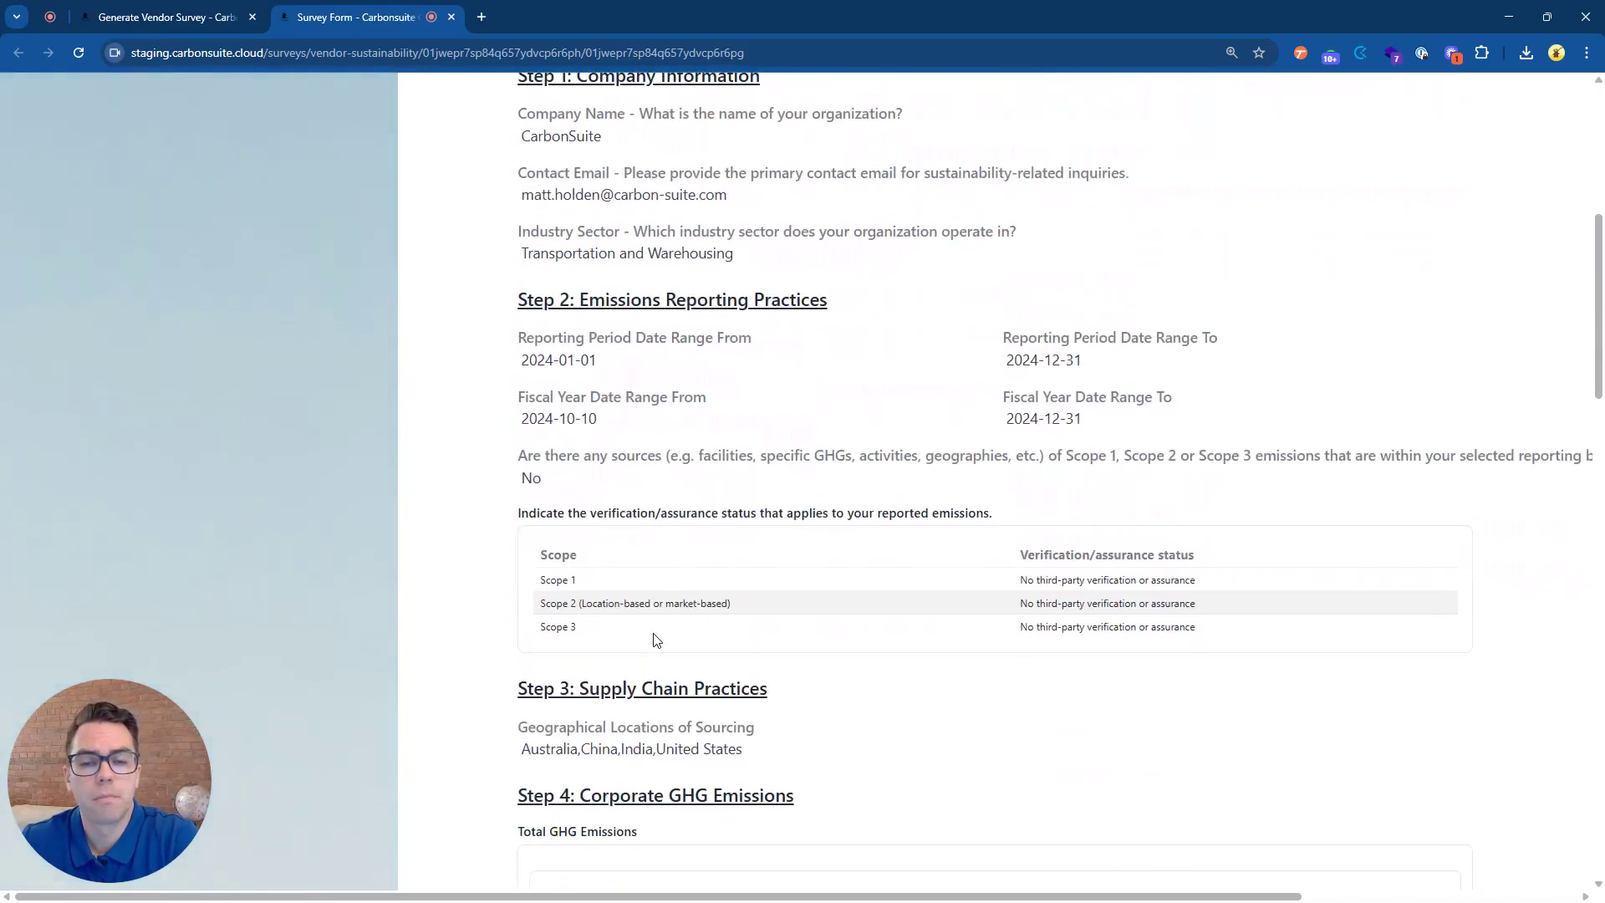
scroll(654, 641, "down", 13)
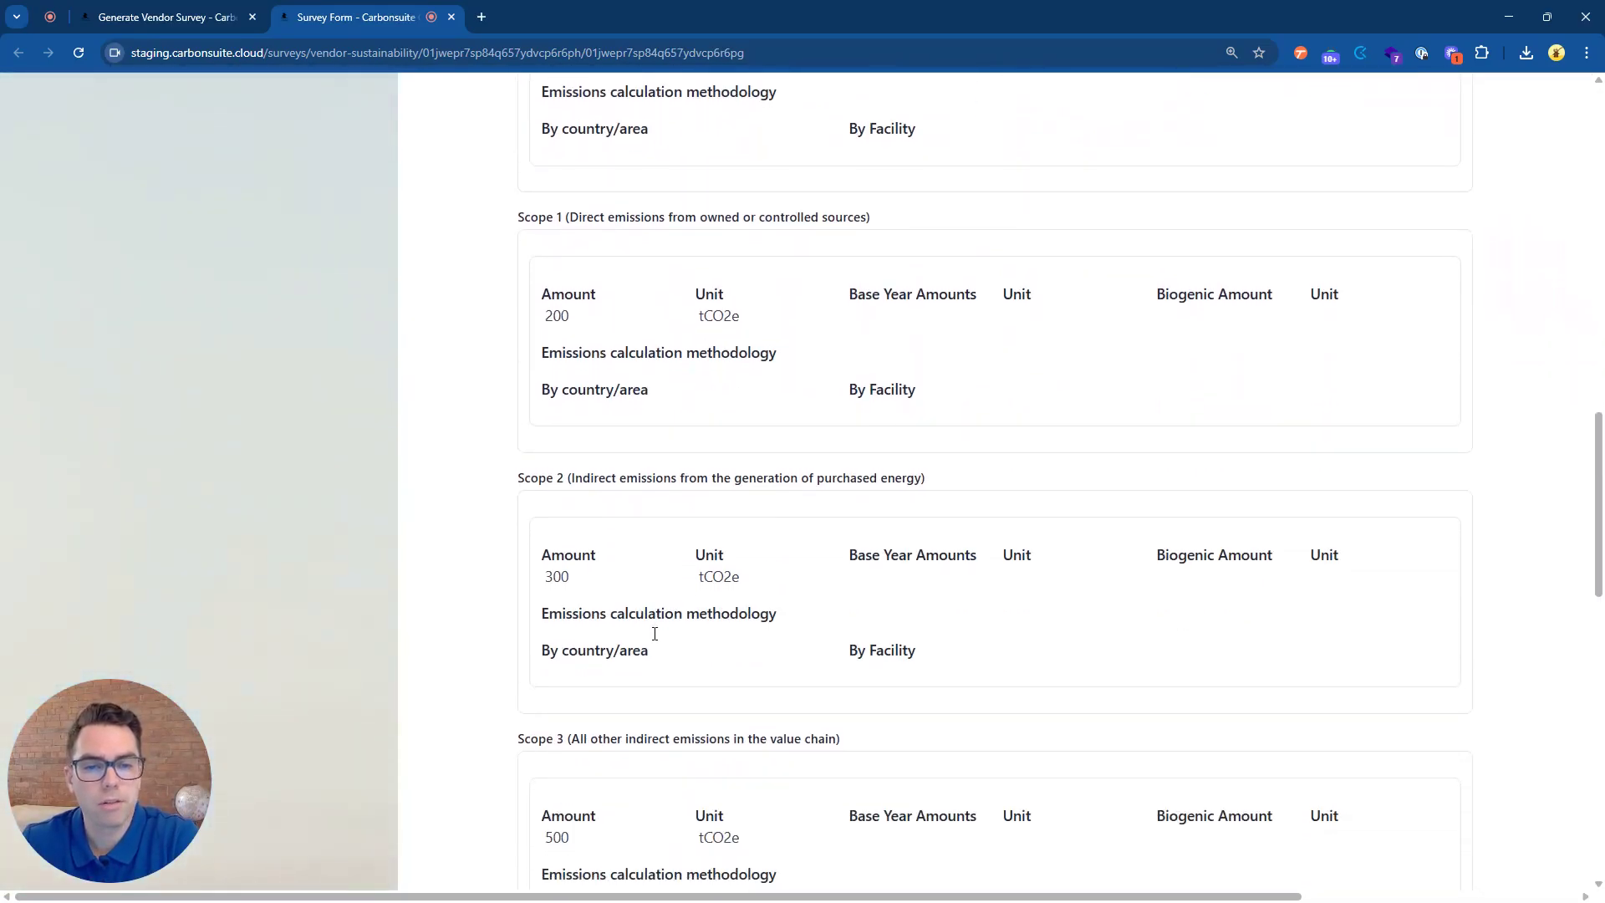
scroll(655, 641, "down", 8)
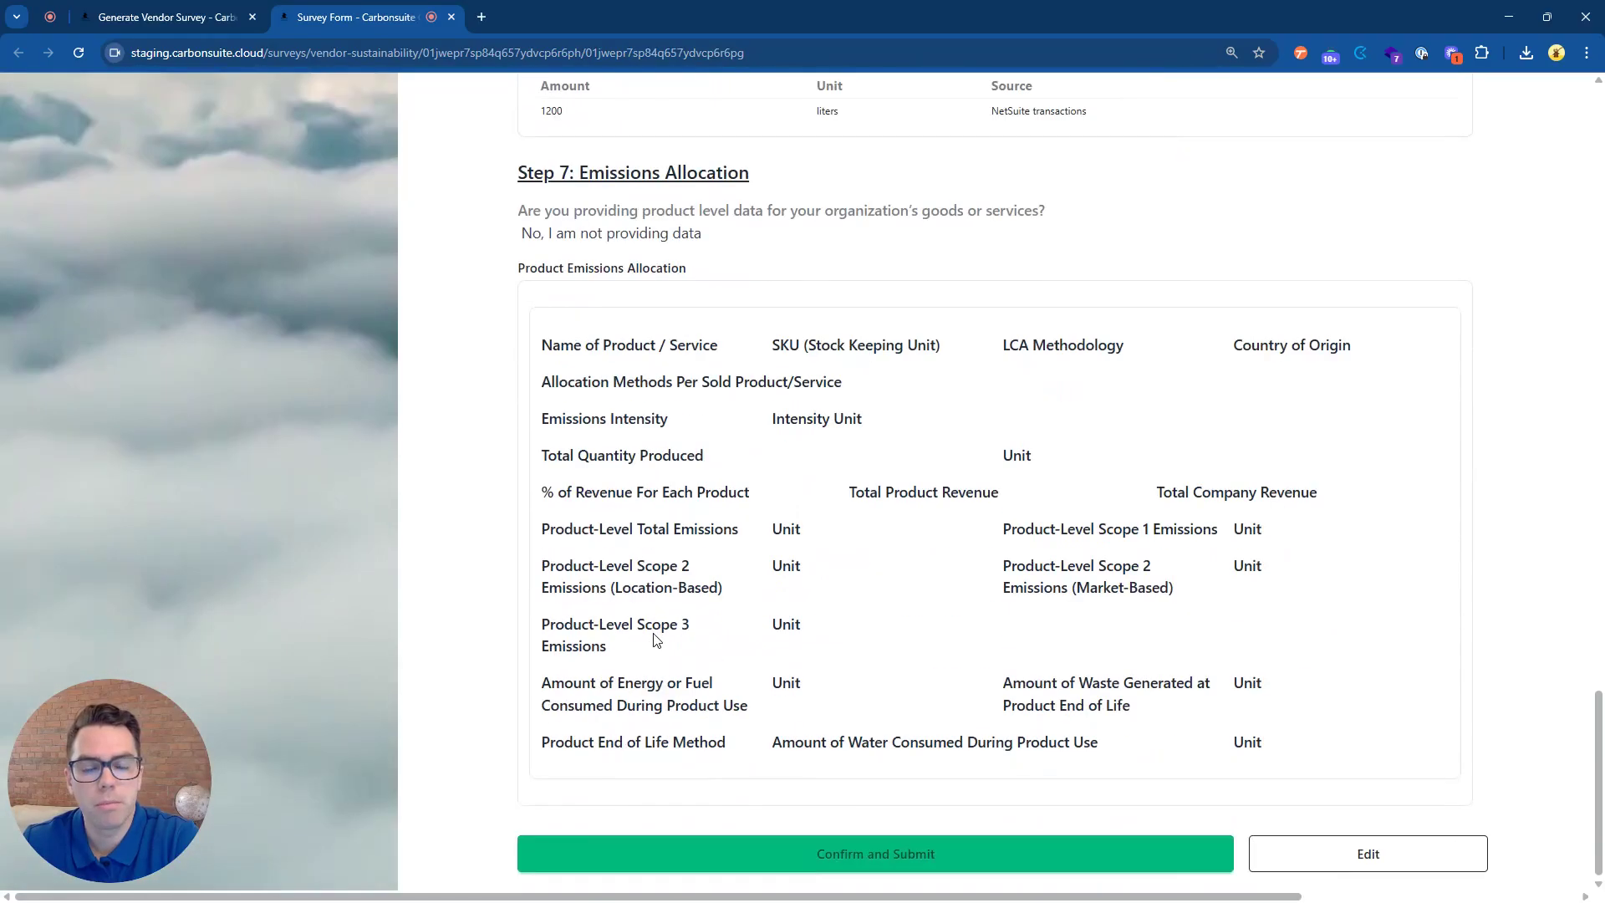
left_click(820, 855)
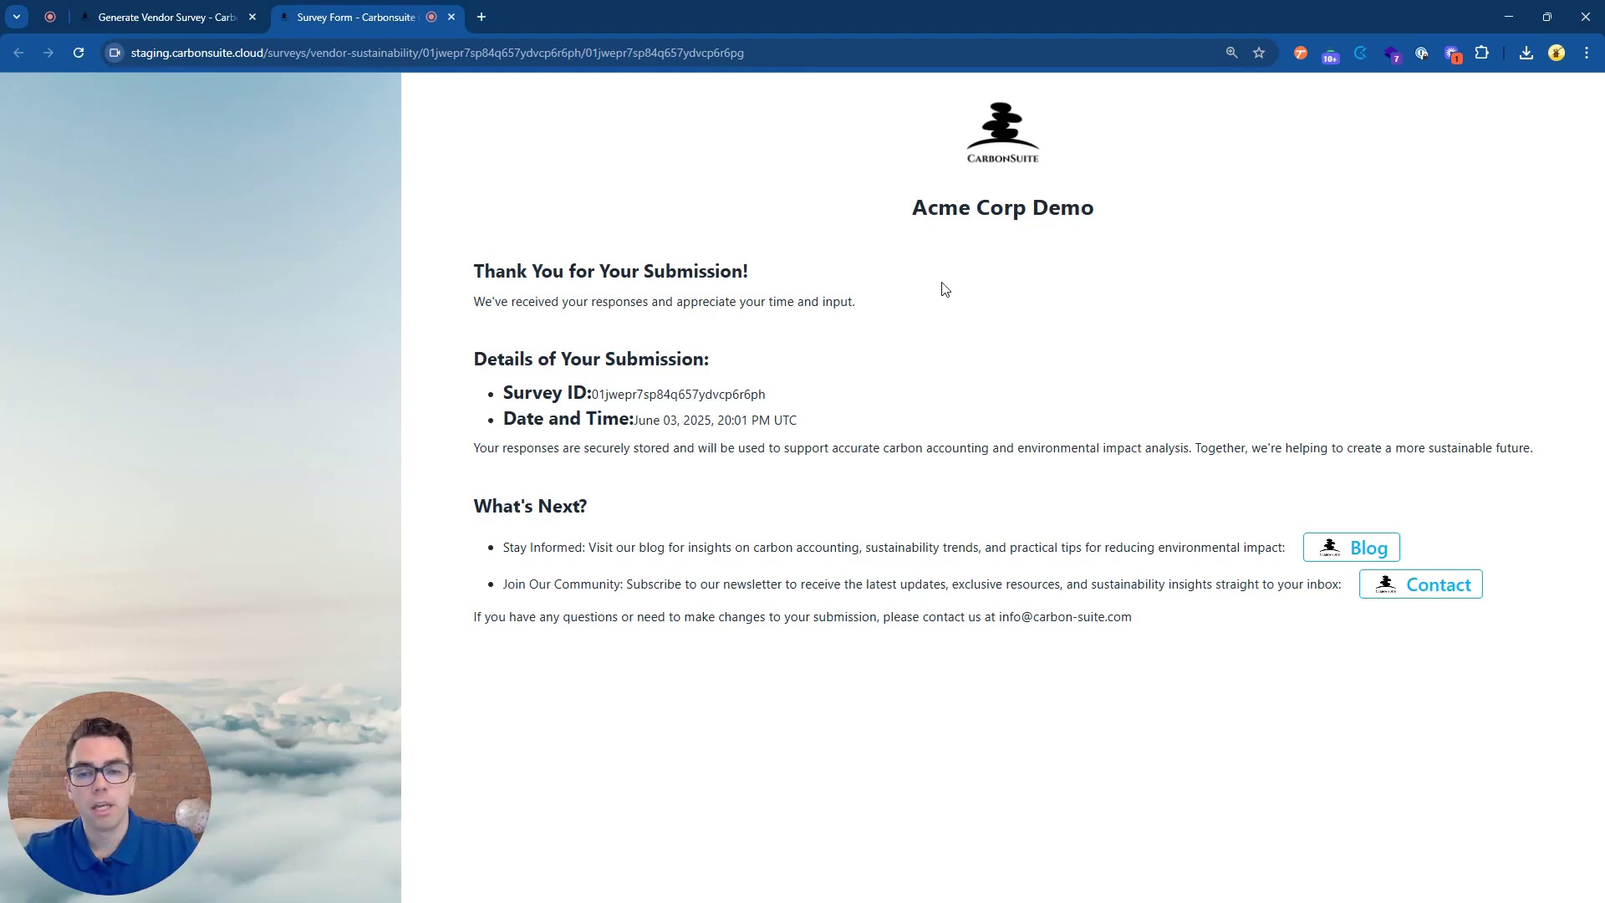
Download the CarbonSuite Survey Template results as JSON from Value Chain Survey > View Results.
left_click(224, 14)
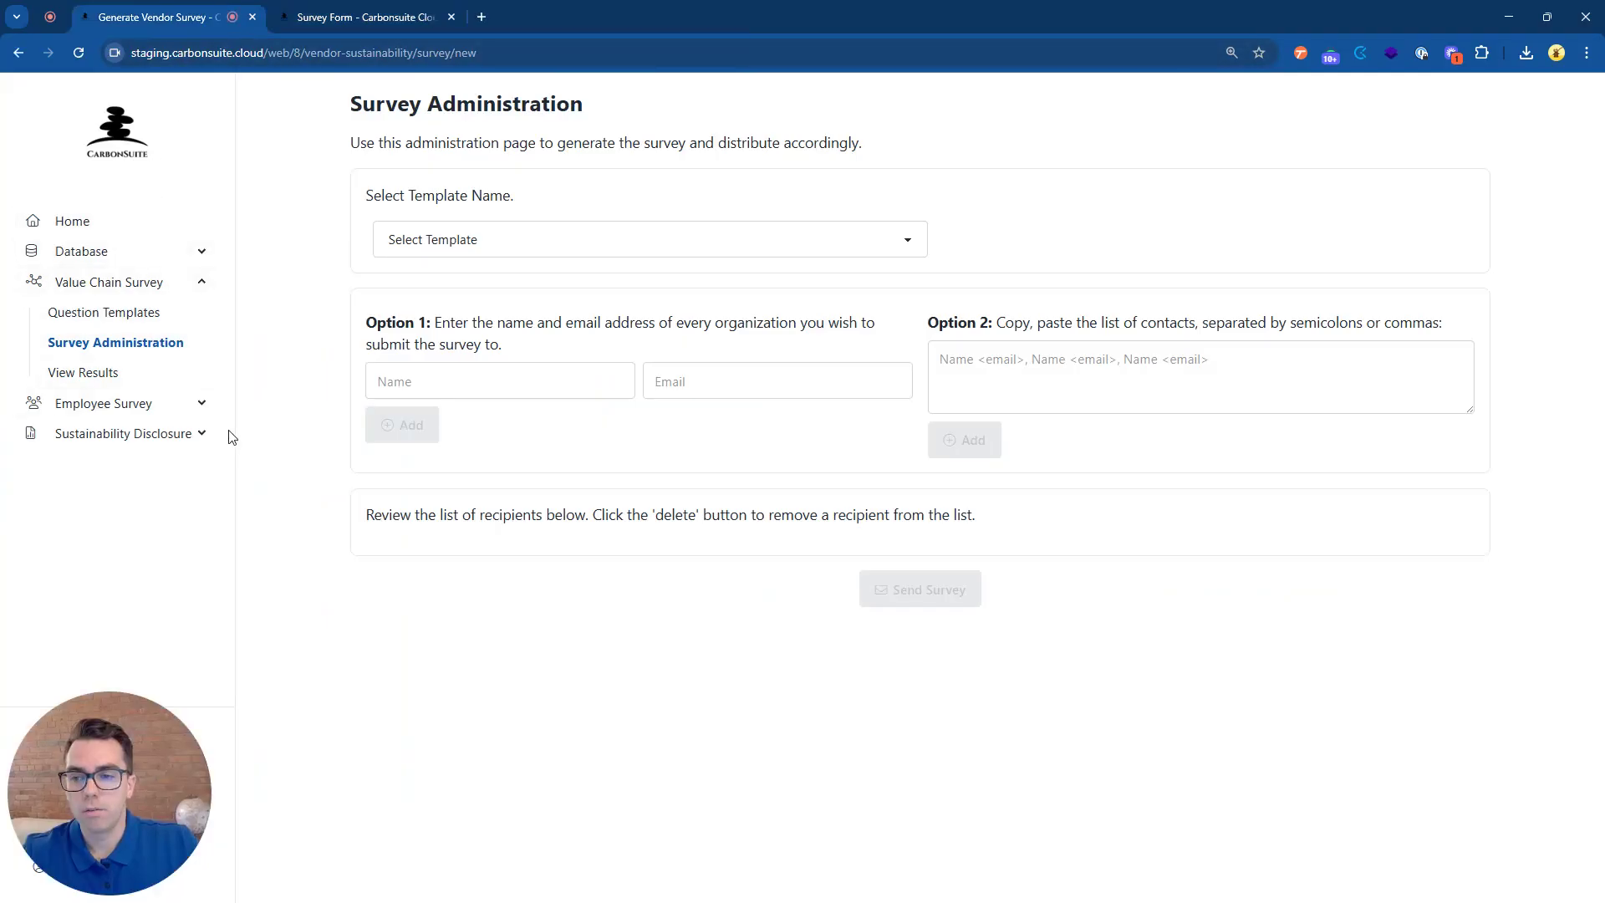
left_click(132, 372)
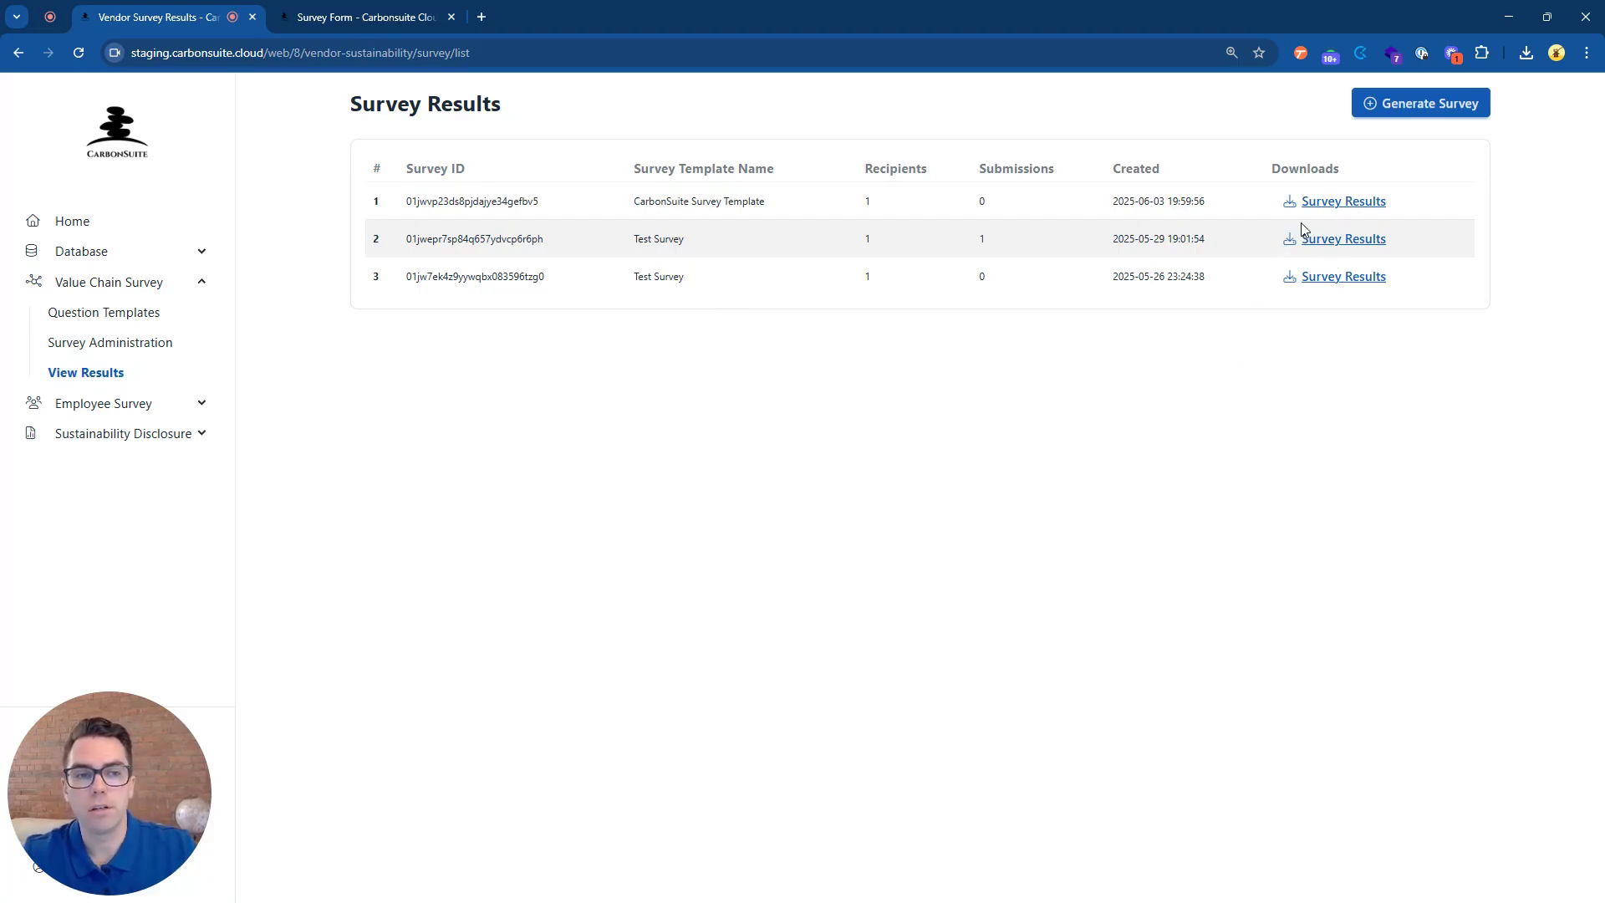
left_click(1376, 207)
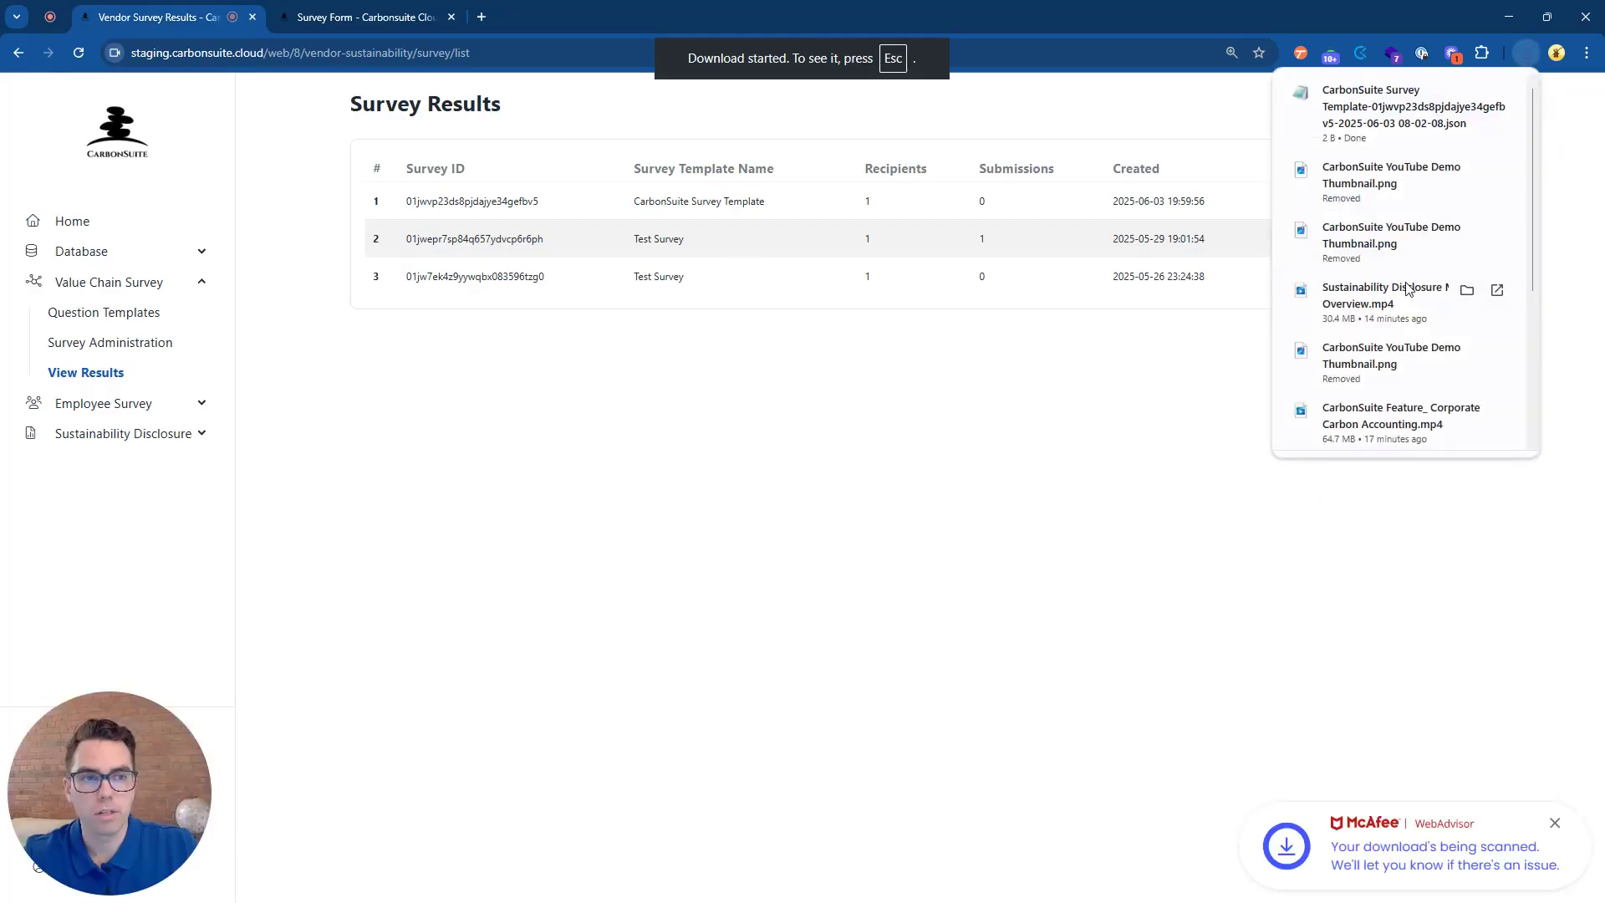
Close the downloads list, collapse Value Chain Survey, and return to the Home dashboard.
left_click(1150, 419)
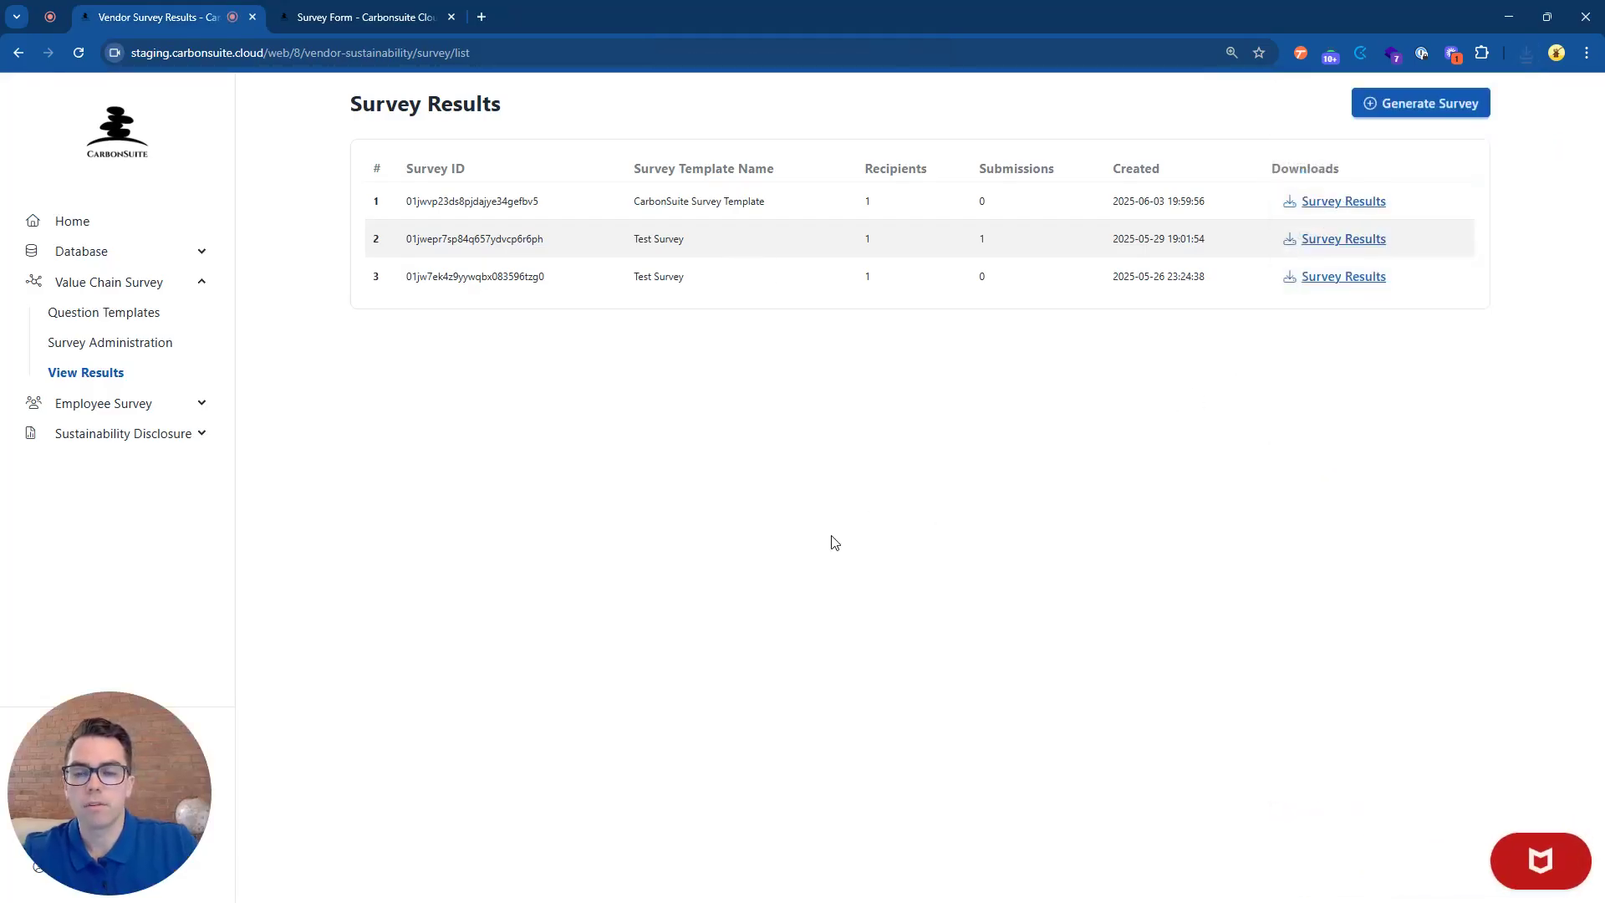
left_click(207, 292)
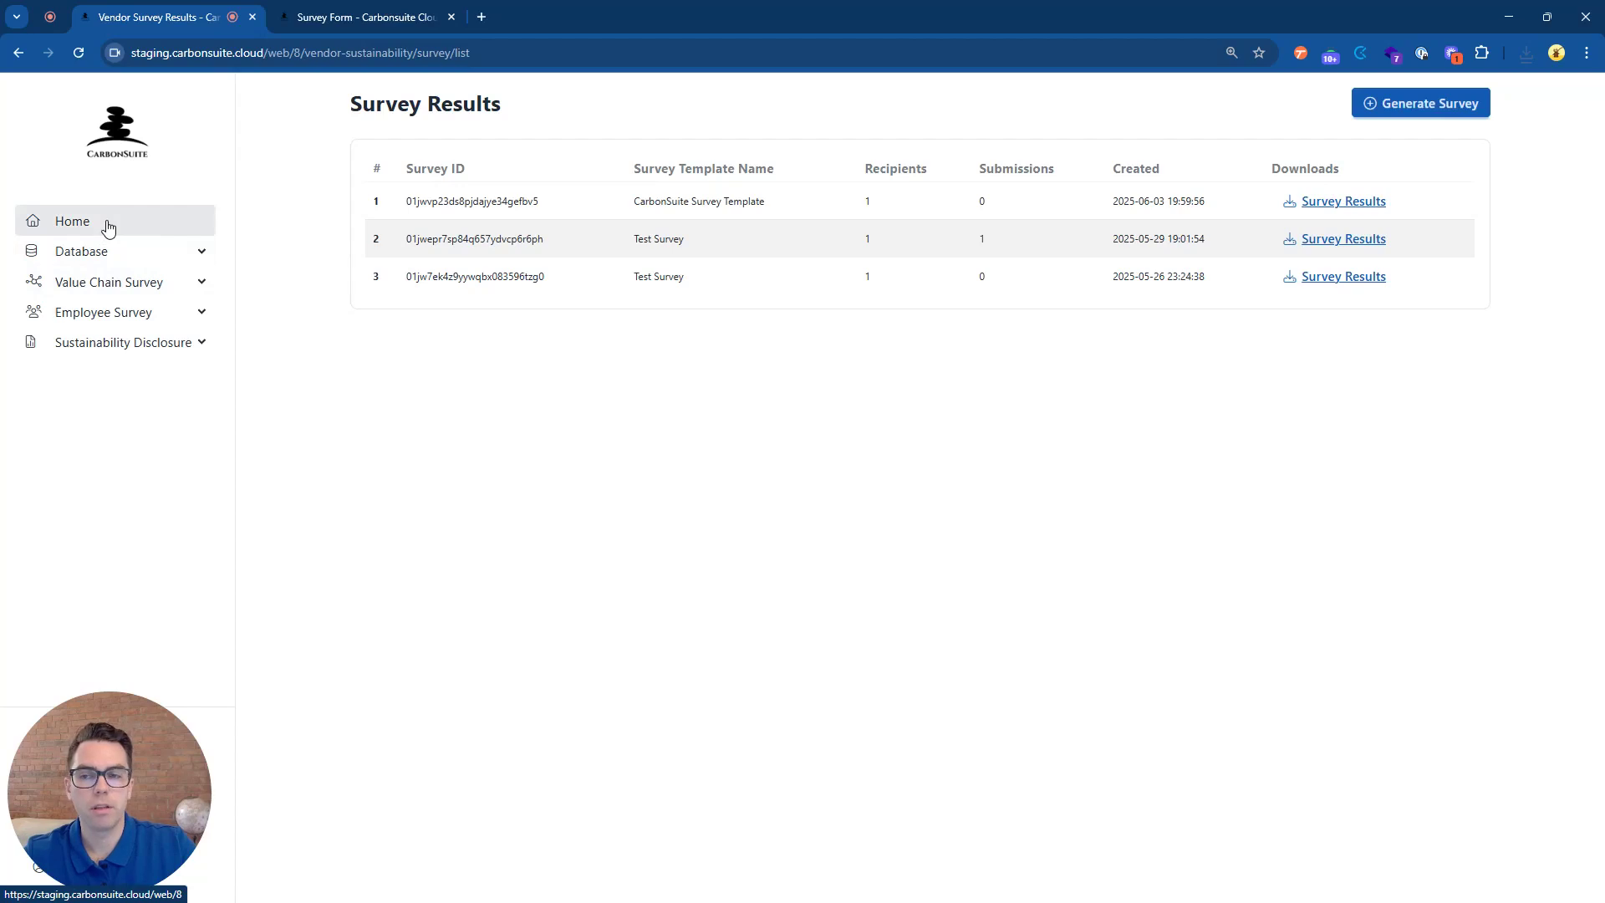
left_click(108, 227)
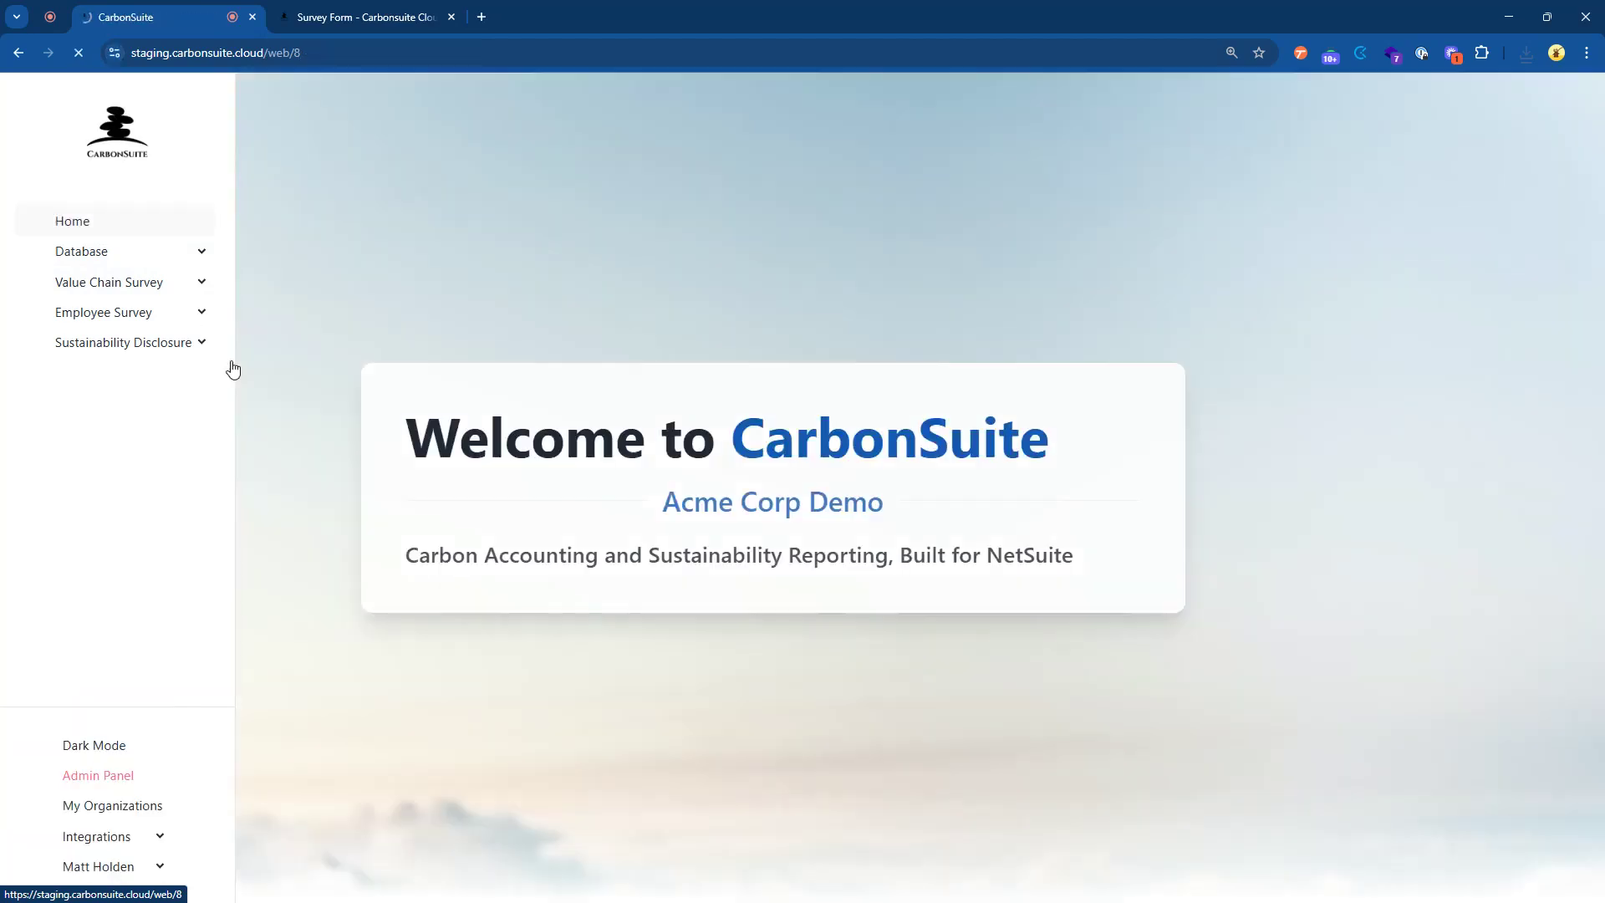